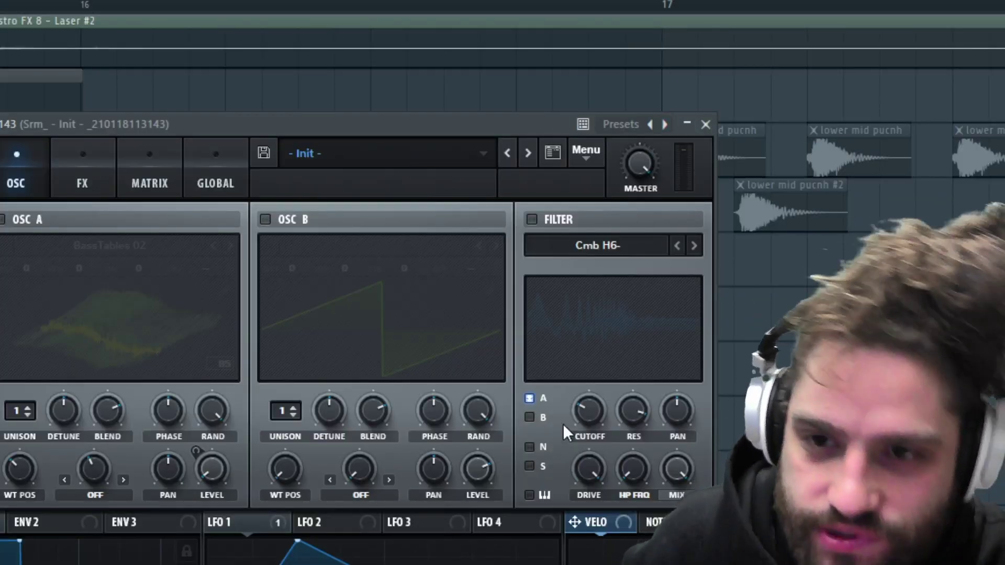
drag(400, 124, 567, 74)
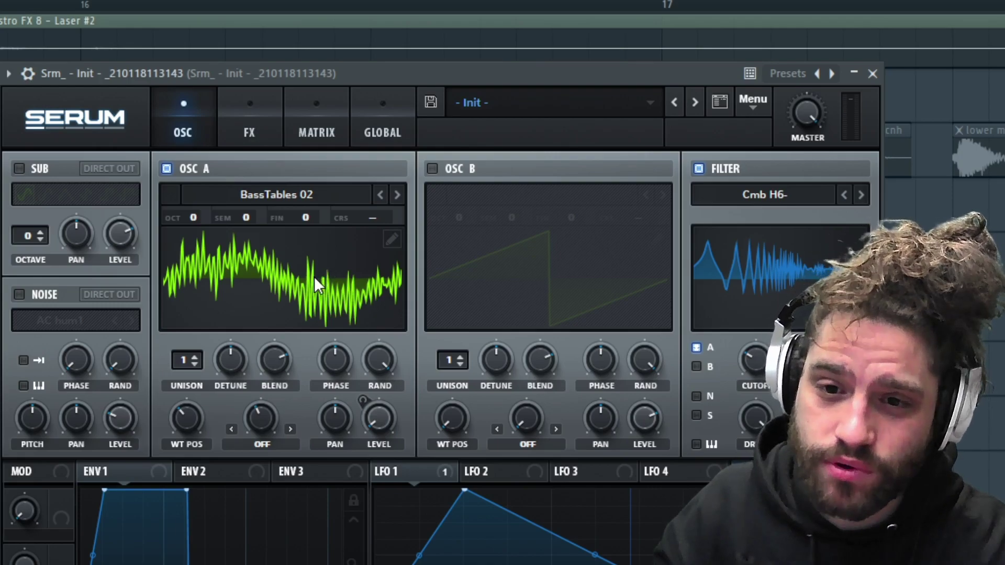
click(288, 289)
click(287, 288)
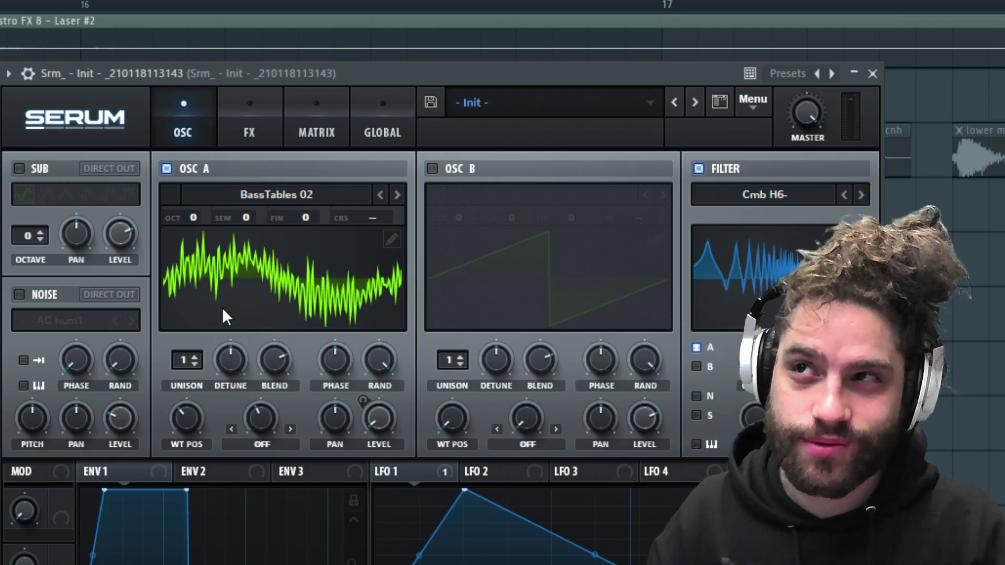
Step: Reset the filter's Drive to compare the response without it, and restore Drive to maximum
drag(650, 73, 416, 65)
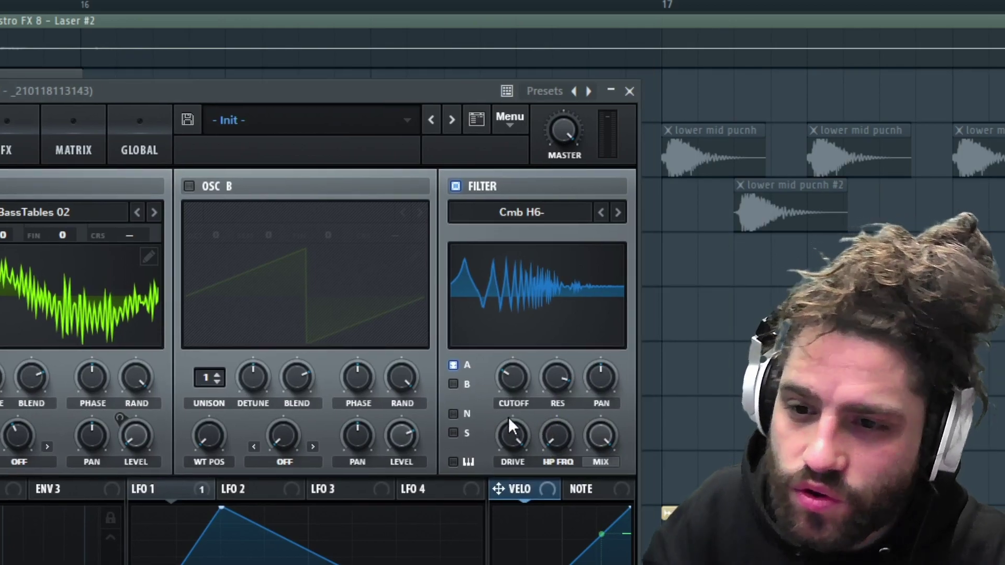
right_click(503, 445)
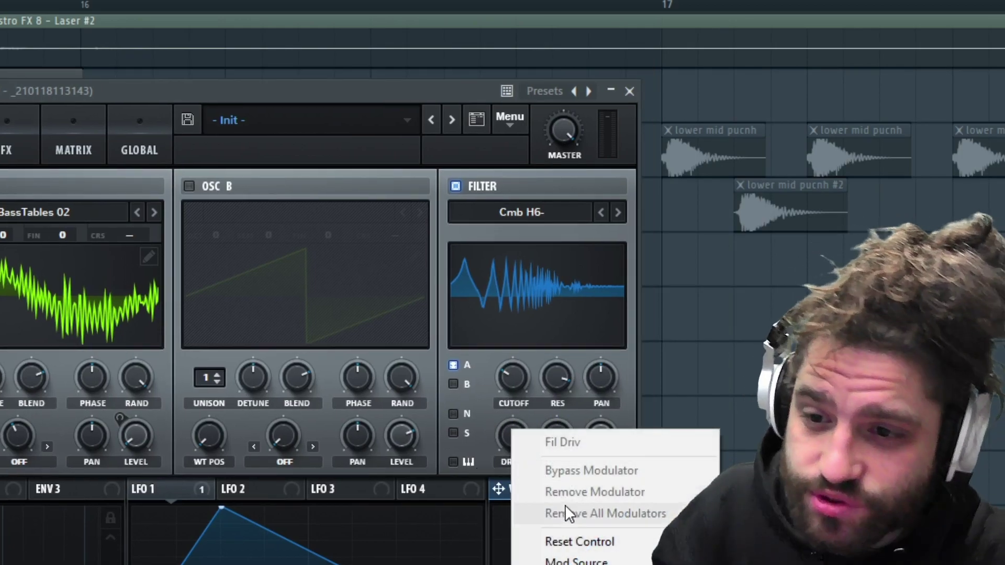
click(570, 541)
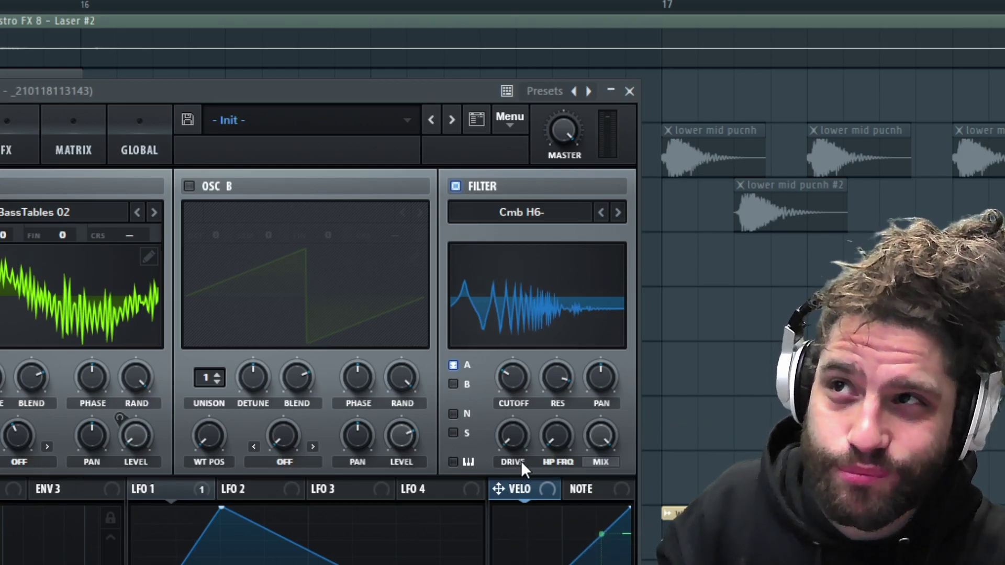
drag(526, 443, 526, 403)
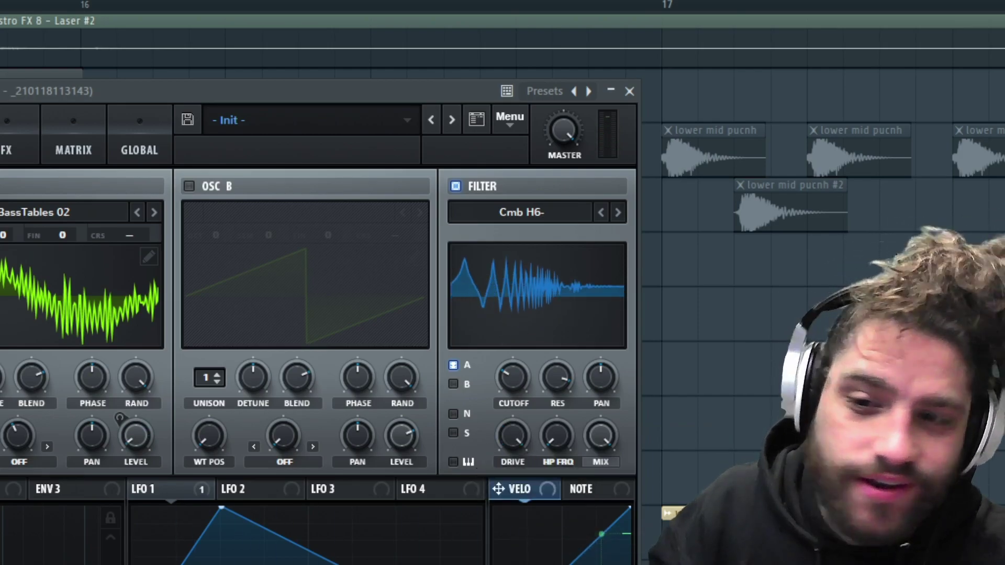
Step: Reshape LFO 1 into two equal triangular peaks by adding a zero-level midpoint and a second full-height peak
drag(304, 94, 430, 0)
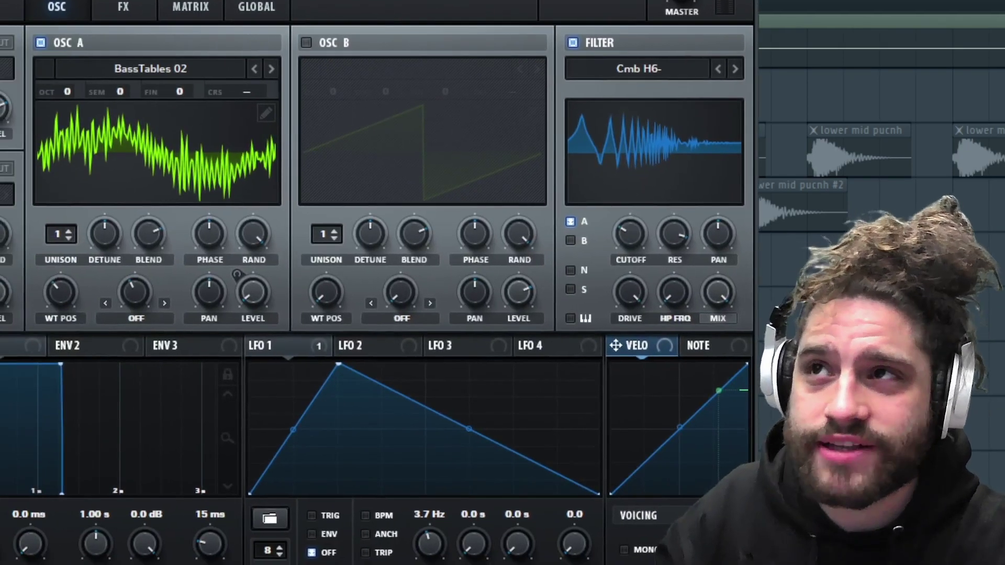
double_click(384, 490)
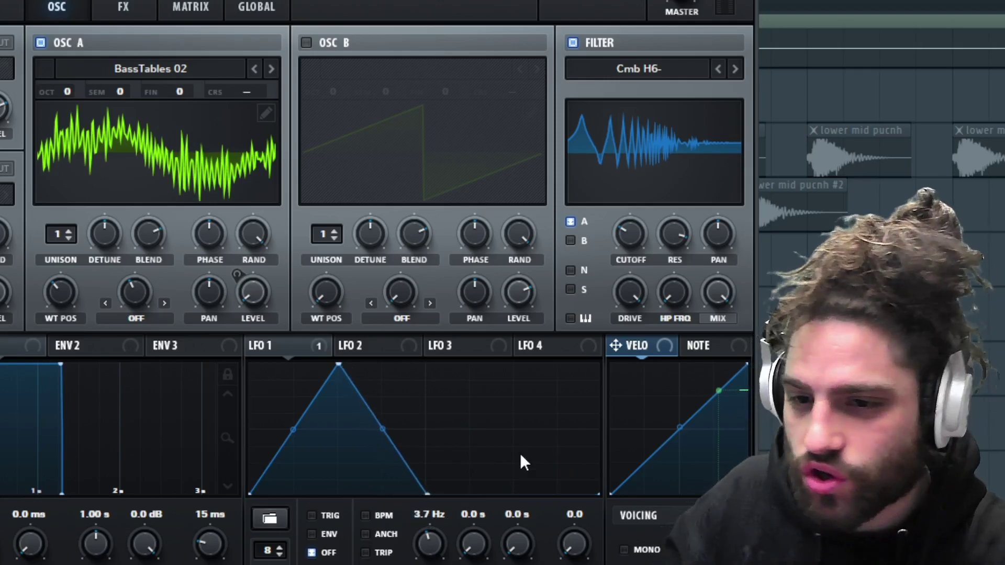
double_click(508, 390)
drag(507, 389, 518, 331)
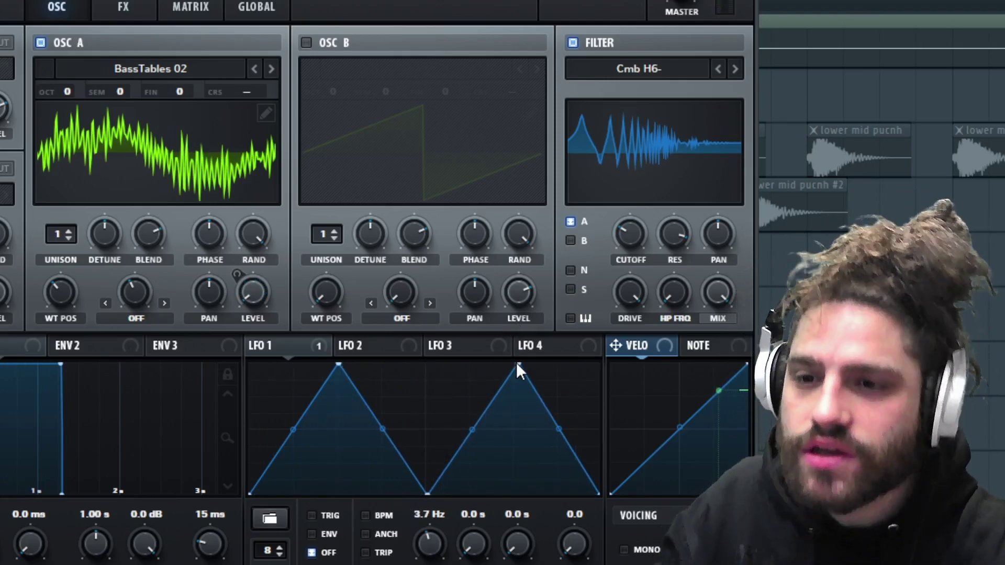
Step: Remove LFO 1's second peak and experiment with repositioning a new full-height point in the second half of the curve
double_click(516, 365)
click(506, 355)
click(364, 351)
click(299, 348)
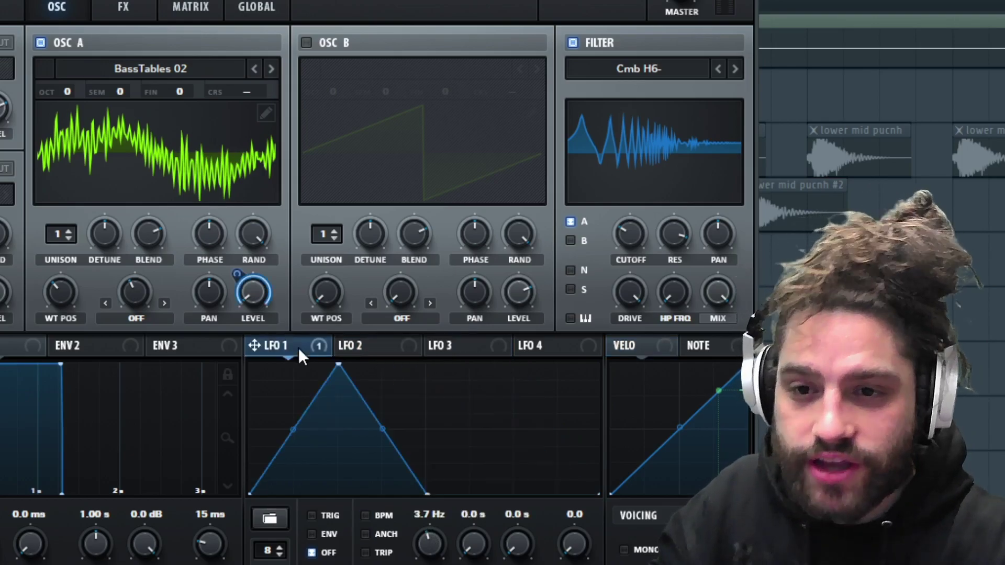
drag(496, 366, 508, 300)
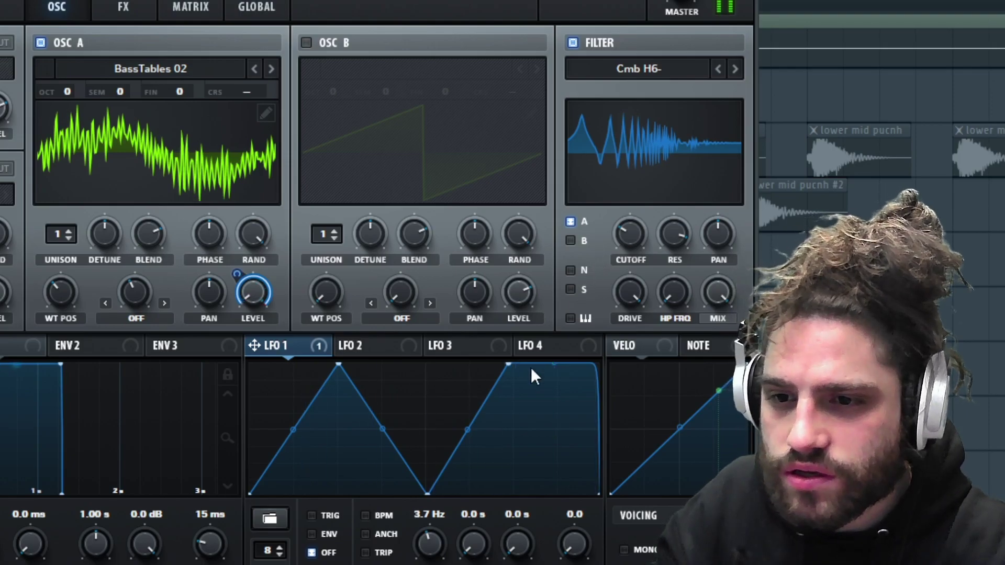
drag(509, 366, 462, 372)
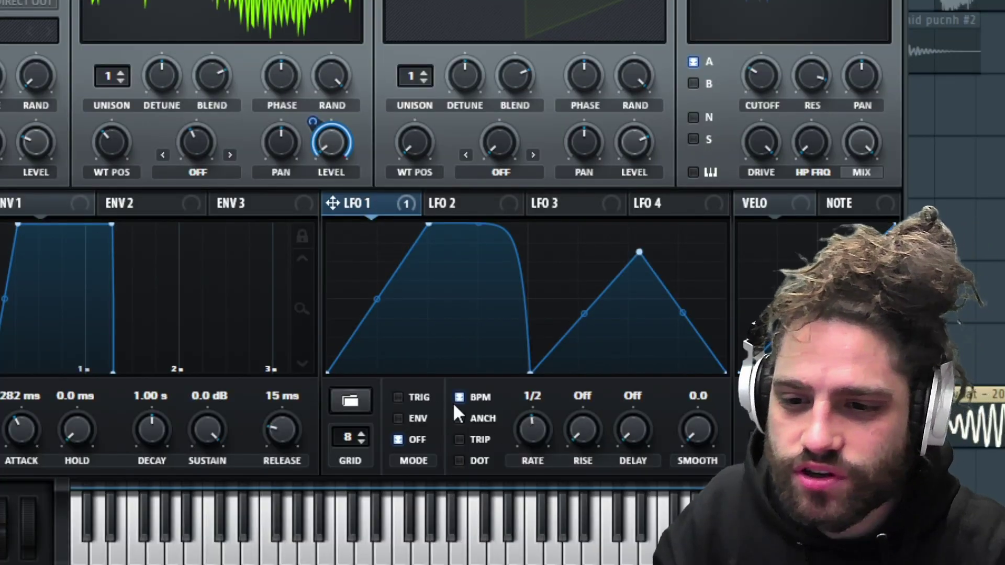
Step: Turn off BPM sync for LFO 1 and adjust its free-running rate
click(459, 397)
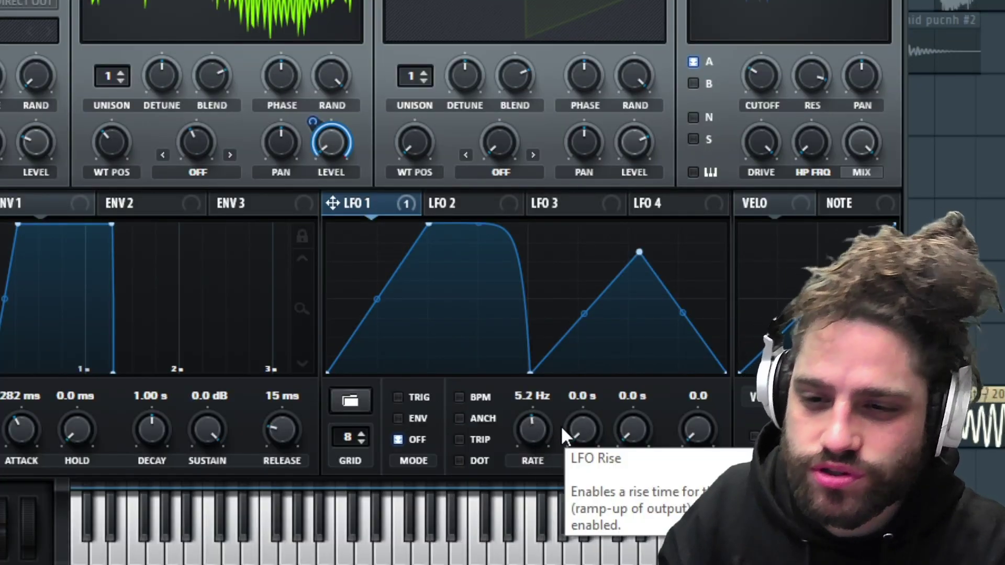
mouse_move(526, 420)
mouse_down()
mouse_move(547, 443)
mouse_move(542, 428)
mouse_up()
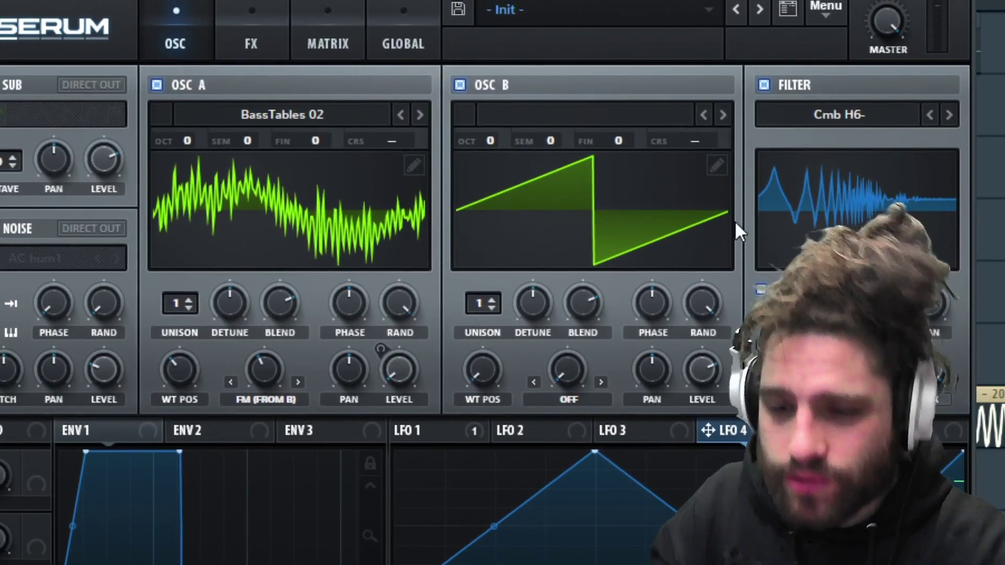
Step: Move LFO 3's peak earlier, assign LFO 3 to Oscillator A's FM (From B) amount and adjust the modulation depth
click(670, 430)
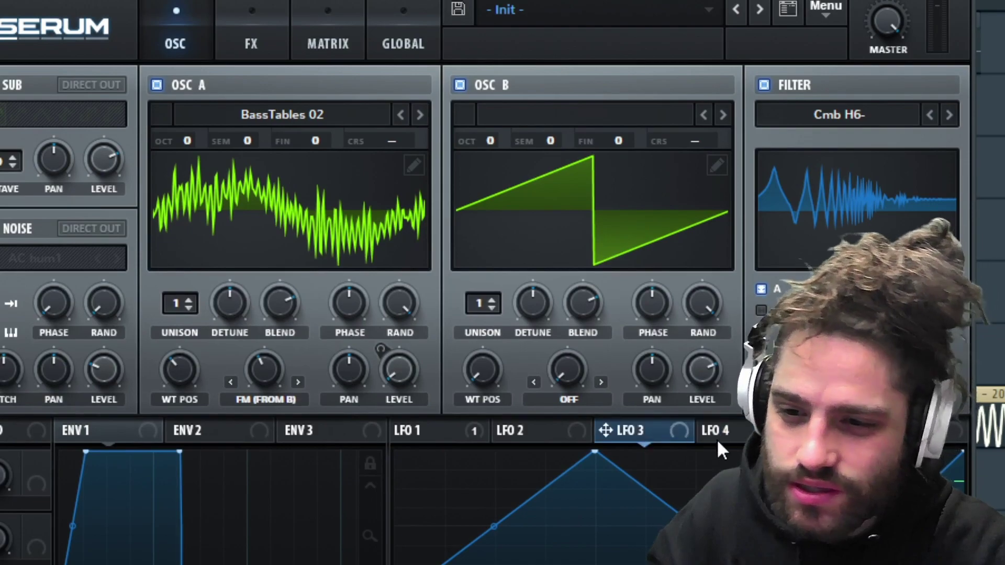
drag(590, 454, 471, 436)
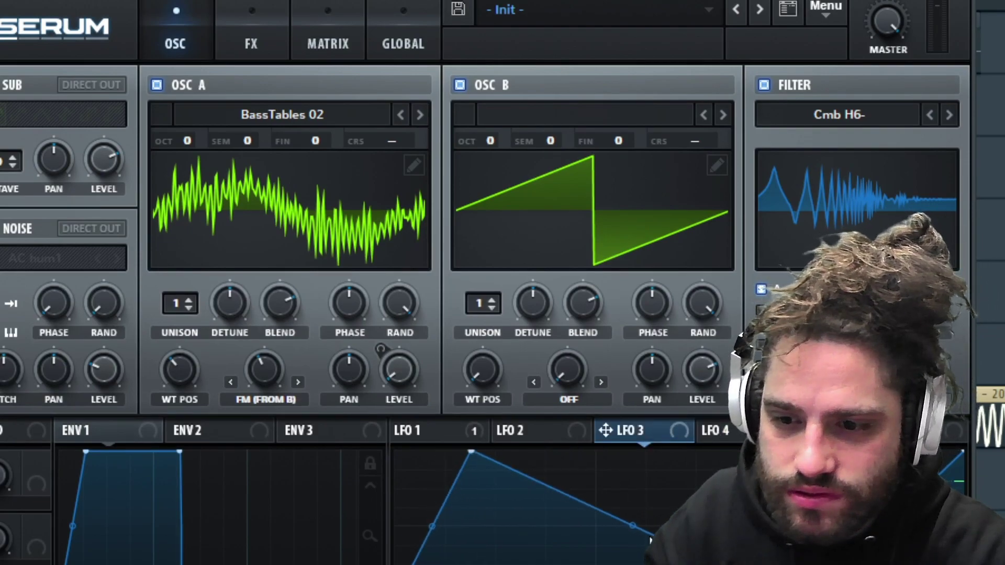
drag(301, 419, 262, 366)
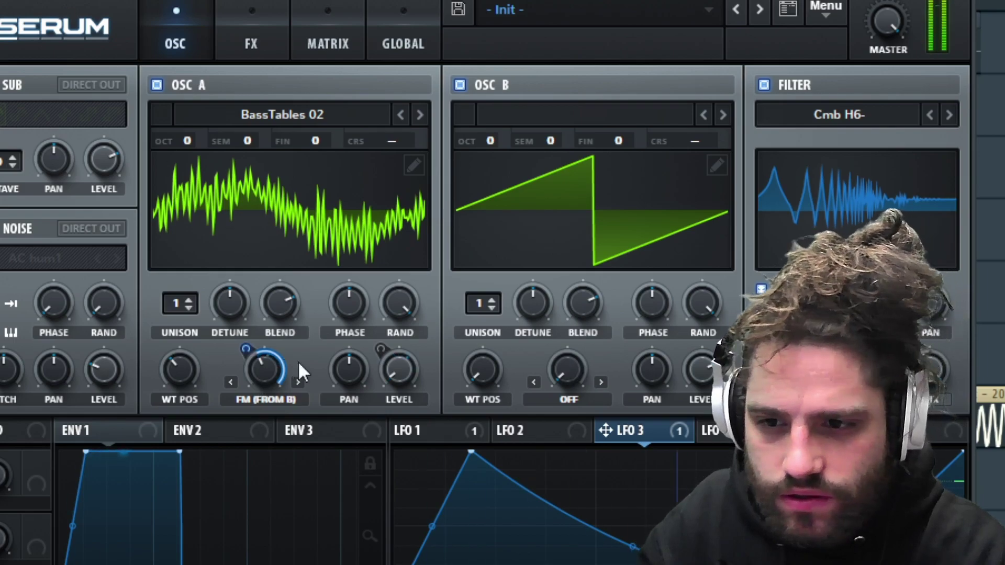
drag(253, 351, 248, 362)
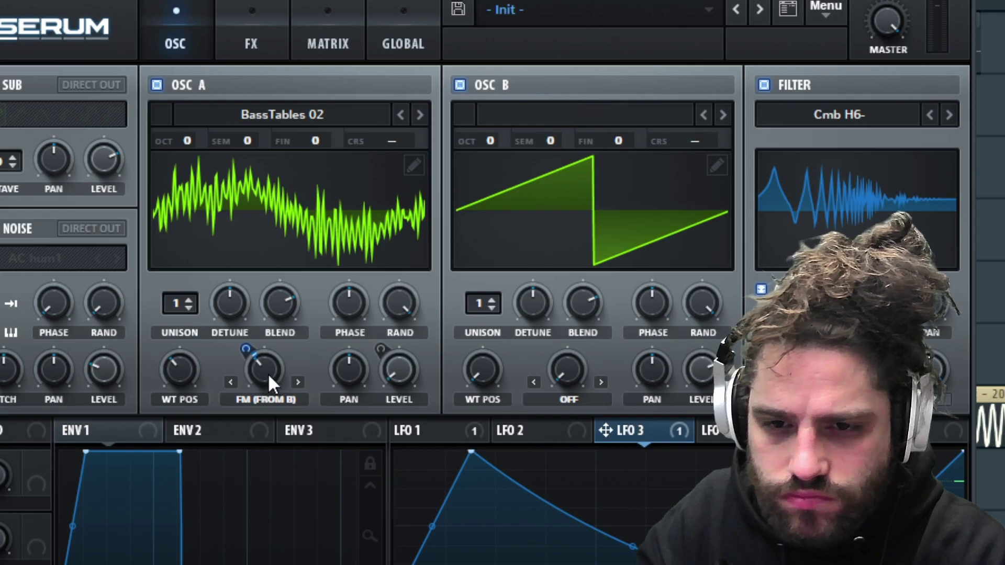
mouse_move(275, 387)
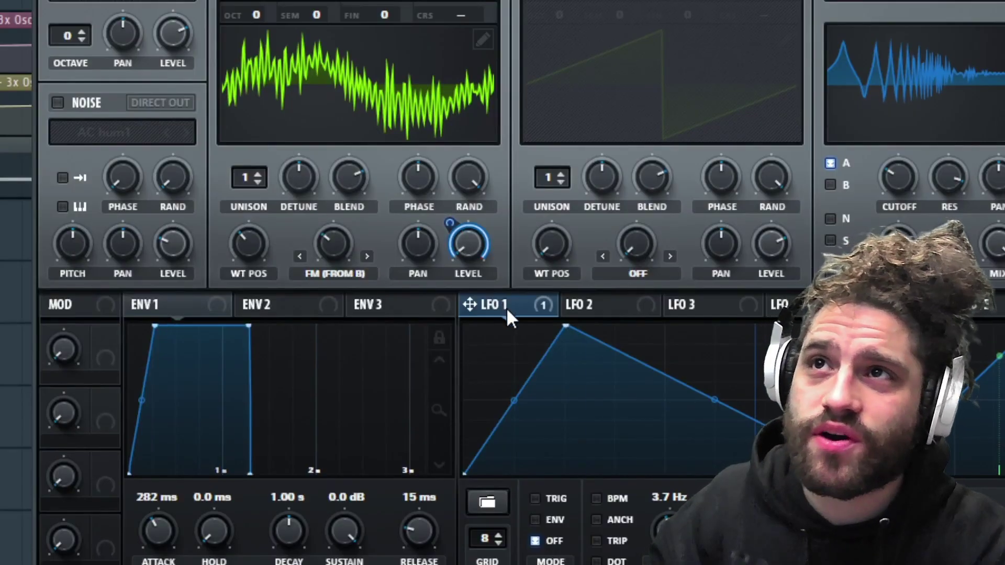
Step: Bypass the Cmb H6- filter and re-enable it to compare the sound
drag(408, 431, 399, 369)
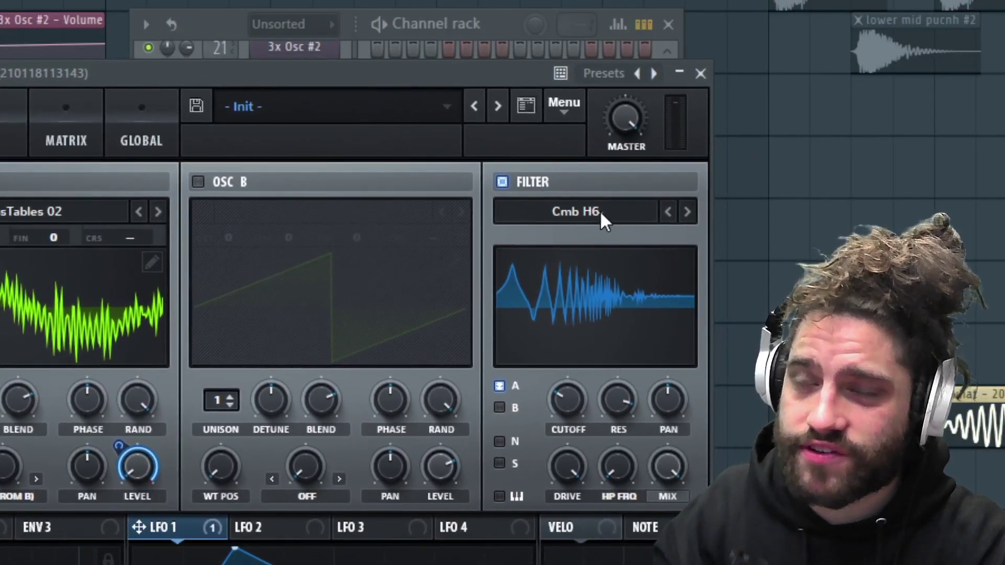
click(502, 182)
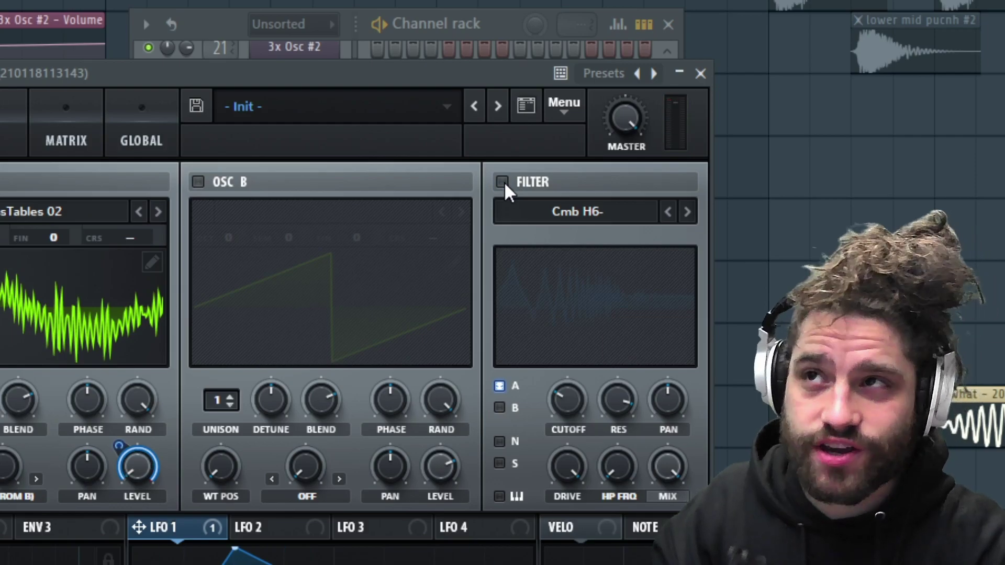
click(503, 182)
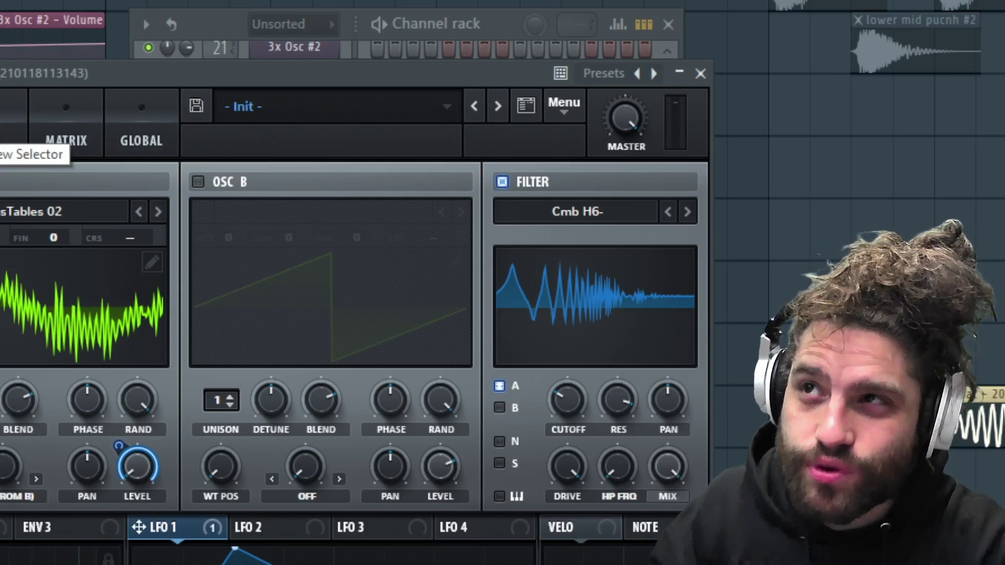
Step: Show the synth's effects and raise the cutoff of the Flg H6+ effect filter slightly
click(13, 126)
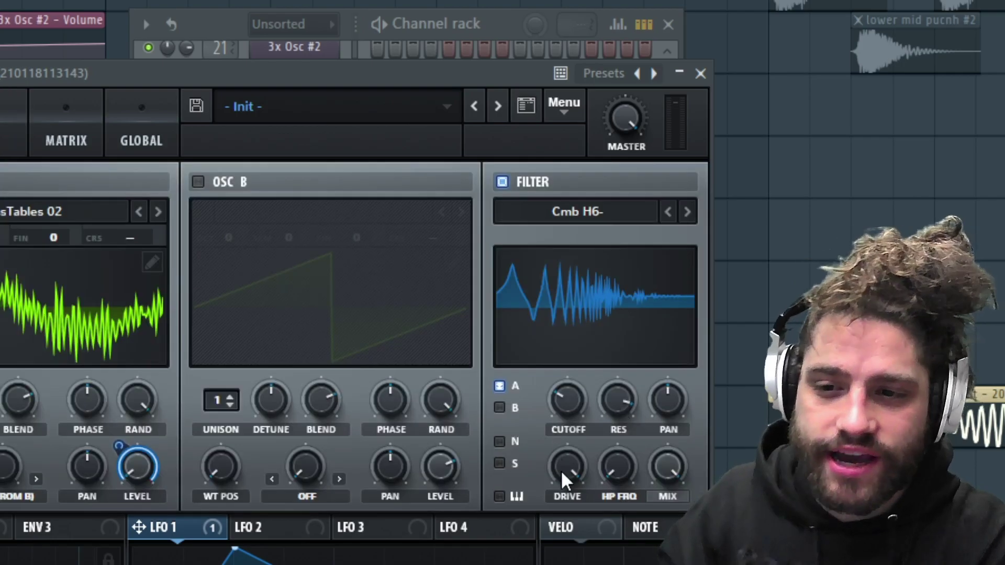
click(22, 126)
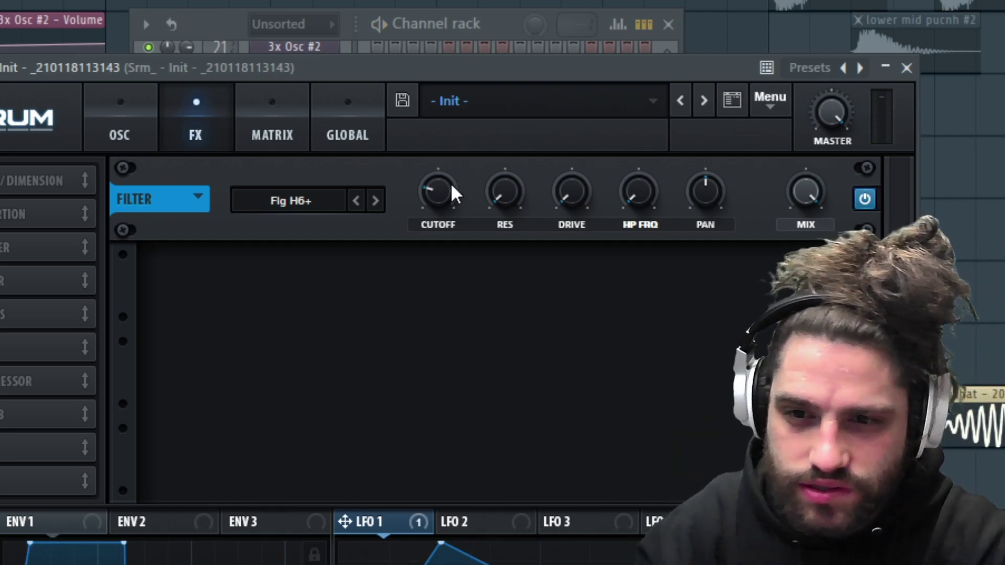
mouse_move(443, 185)
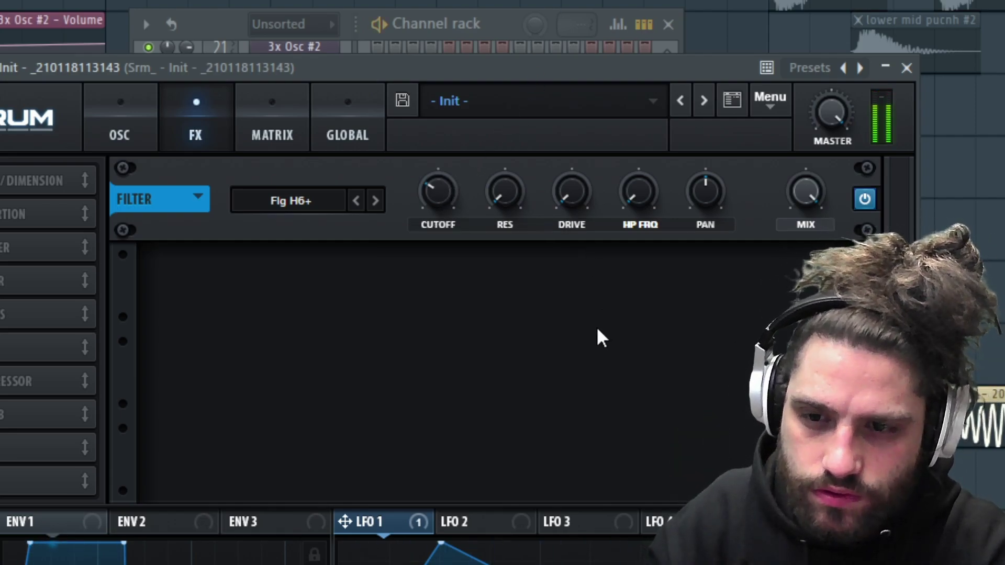
scroll(438, 194, down, 4)
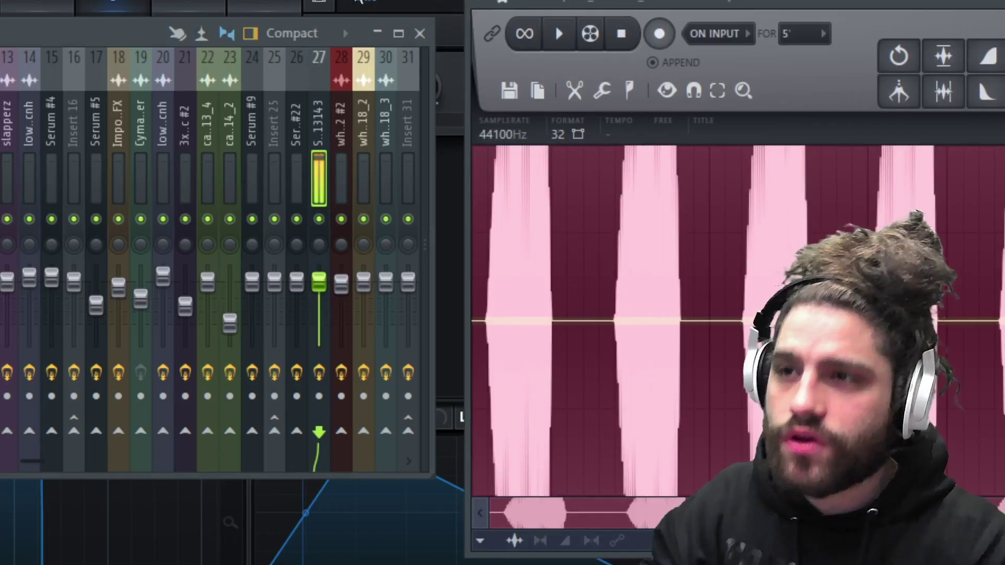
Step: Send the recorded bass audio from Edison to the playlist as an audio clip
drag(555, 24, 681, 106)
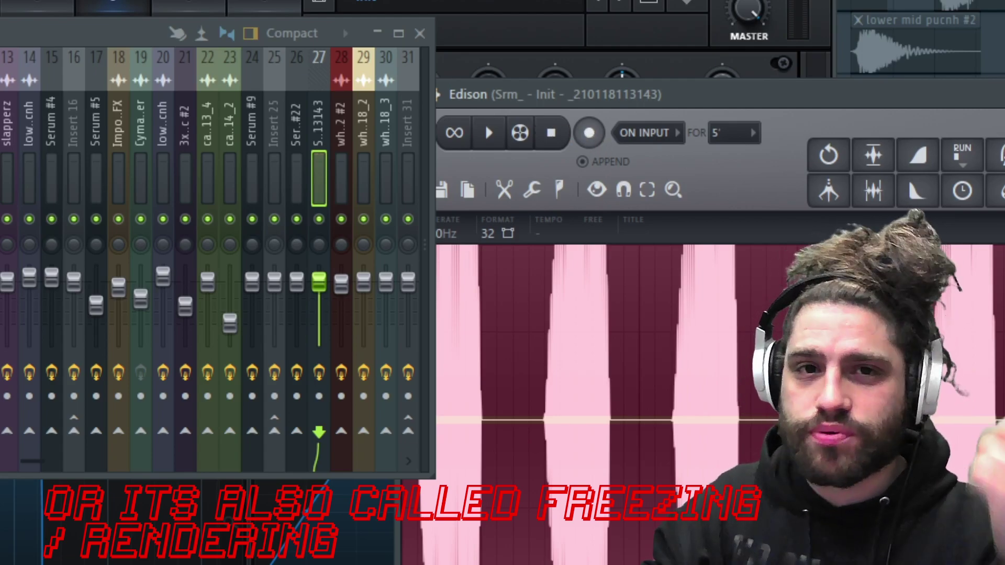
drag(866, 101, 420, 101)
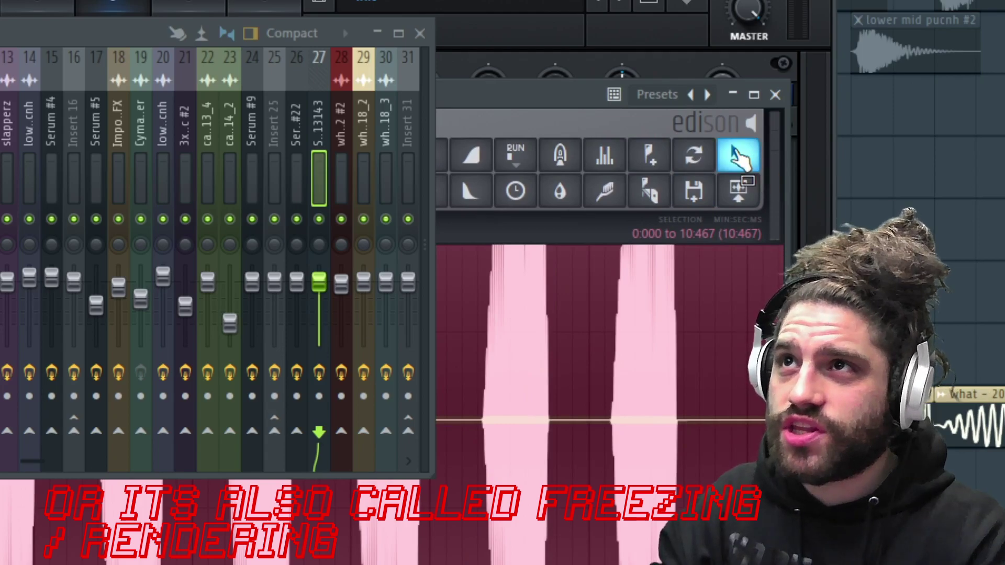
drag(739, 155, 859, 208)
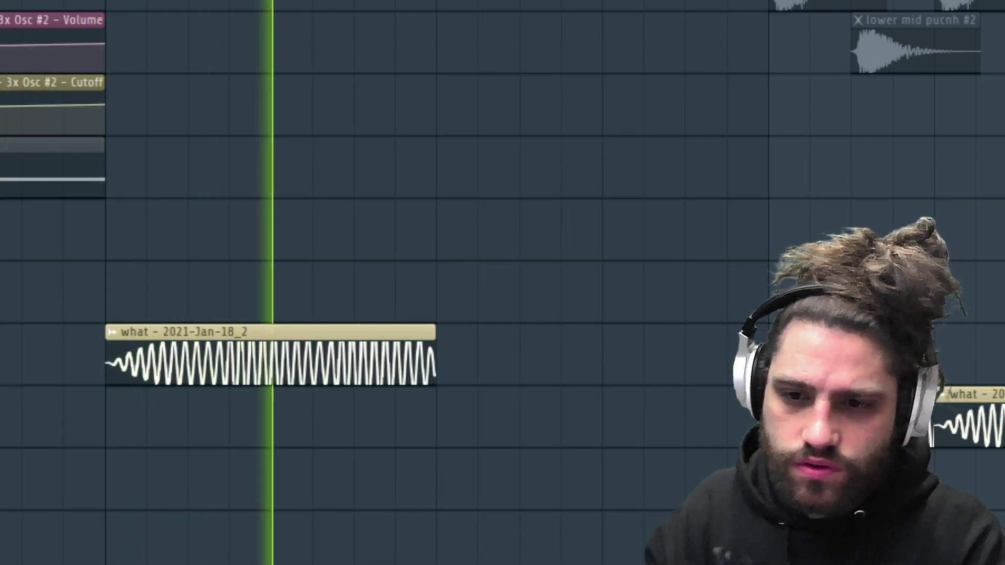
Step: Place copies of the what - 2021-Jan-18_2 clip end to end in the playlist and select them
click(438, 419)
right_click(489, 412)
drag(489, 413, 500, 386)
scroll(460, 373, up, 1)
scroll(460, 374, up, 2)
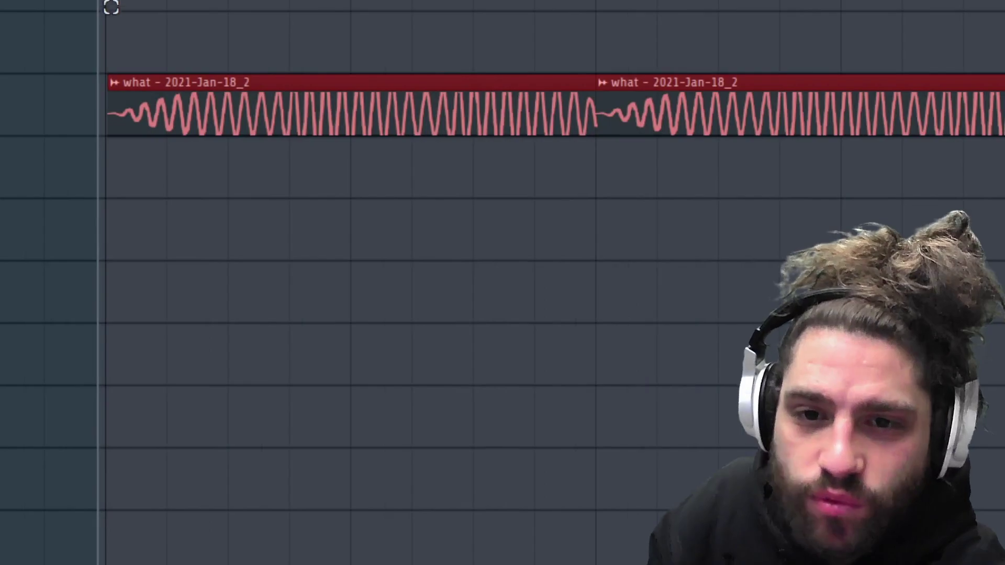
scroll(145, 39, up, 2)
scroll(146, 42, down, 3)
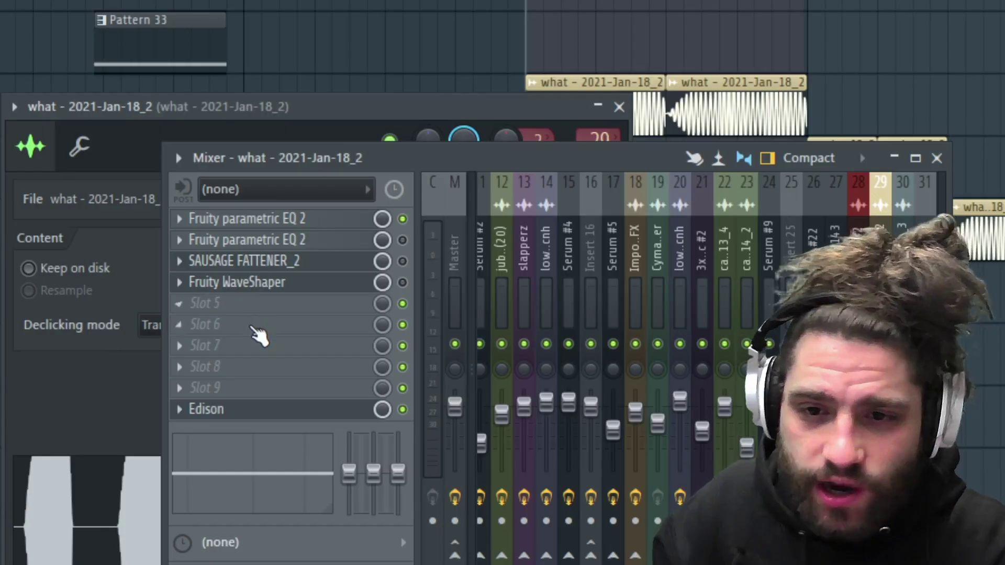
Step: Load SerumFX into slot 6 of the what - 2021-Jan-18_2 mixer track
click(256, 335)
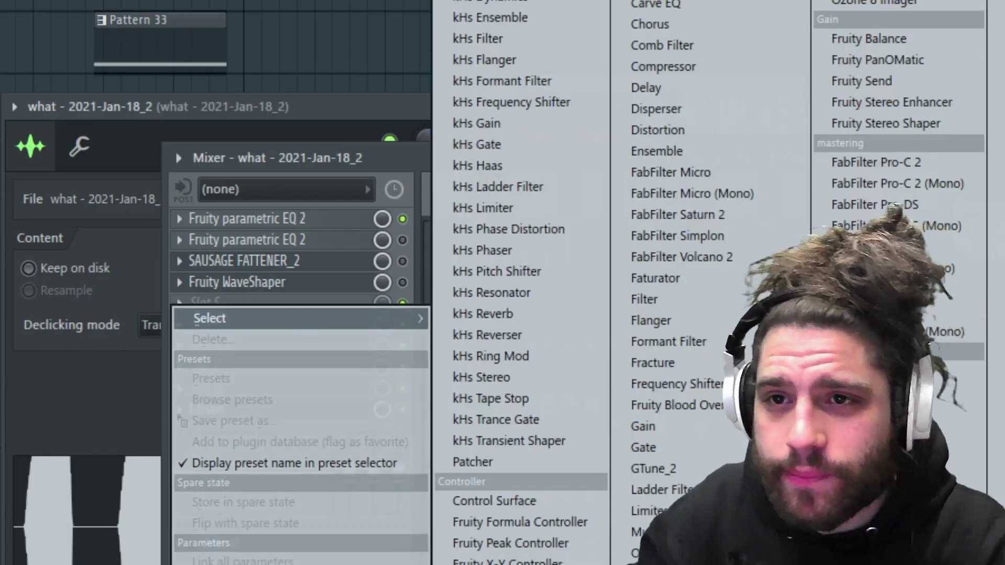
key(Escape)
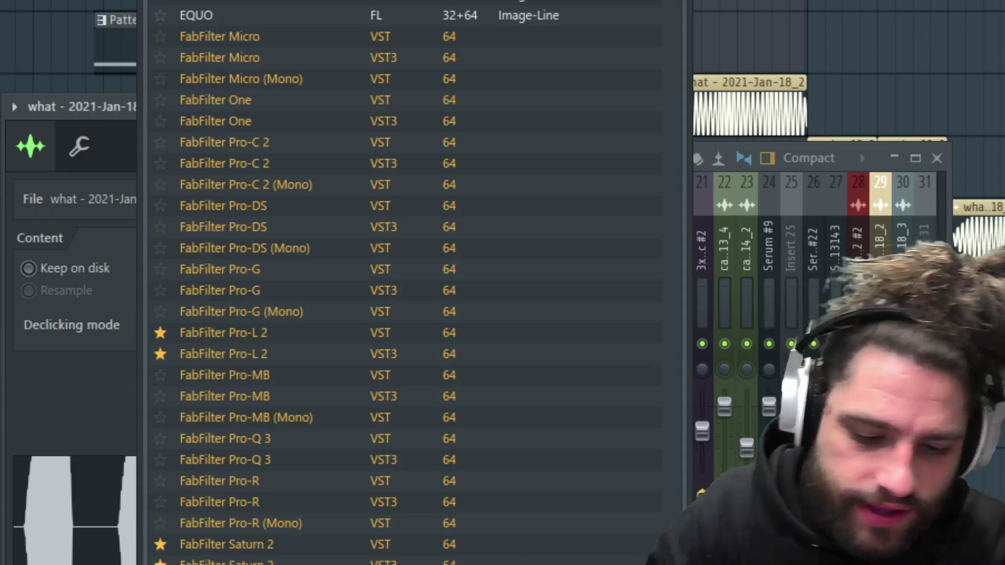
text(ott)
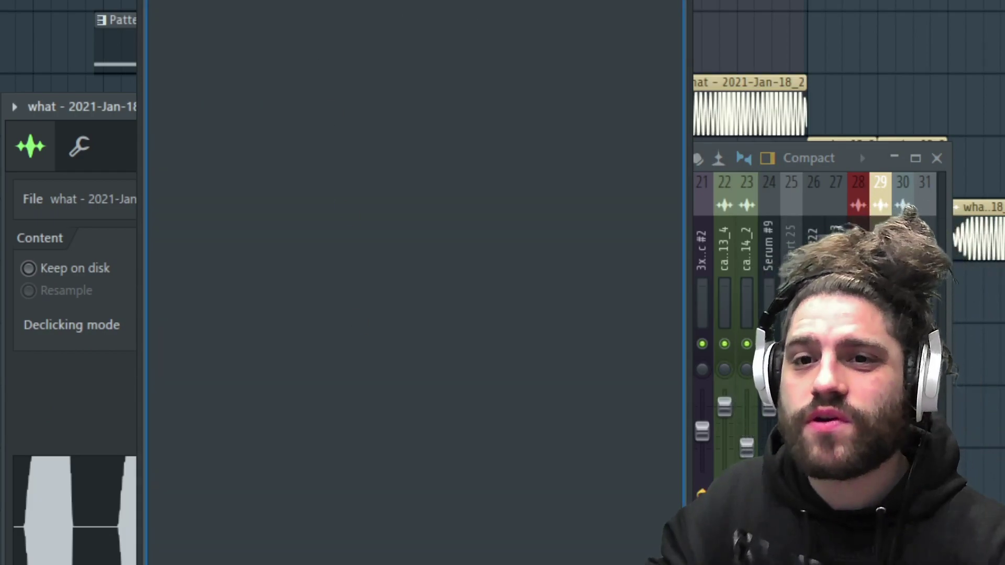
key(Return)
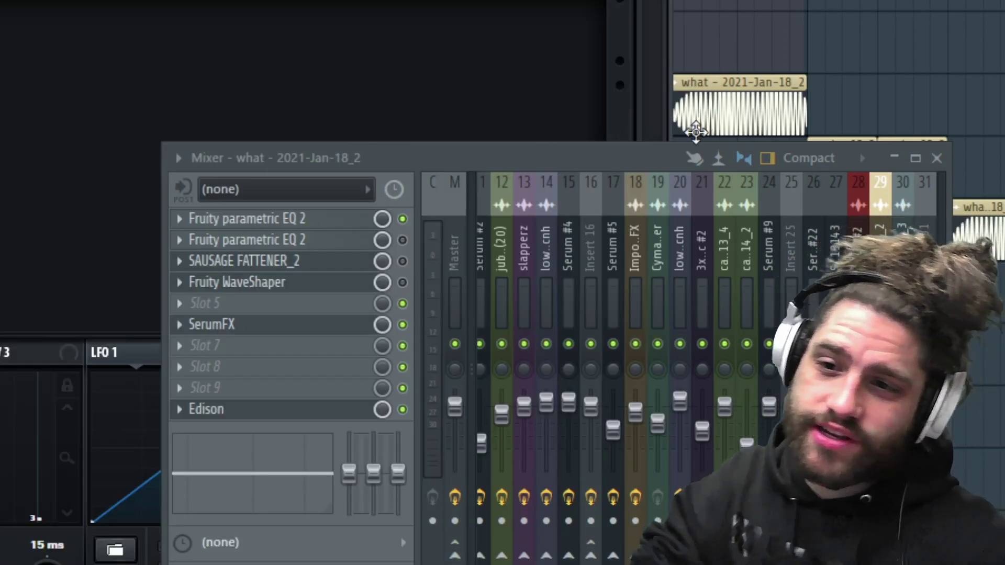
Step: Enable the filter effect in SerumFX, choose the Reverb filter type and raise its resonance to 66%
click(894, 157)
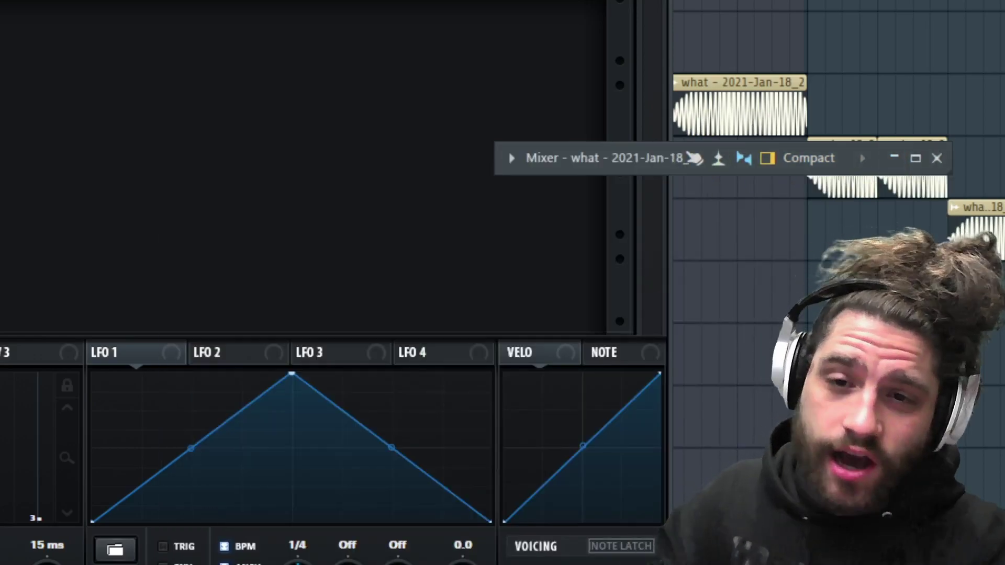
drag(115, 0, 474, 68)
click(937, 158)
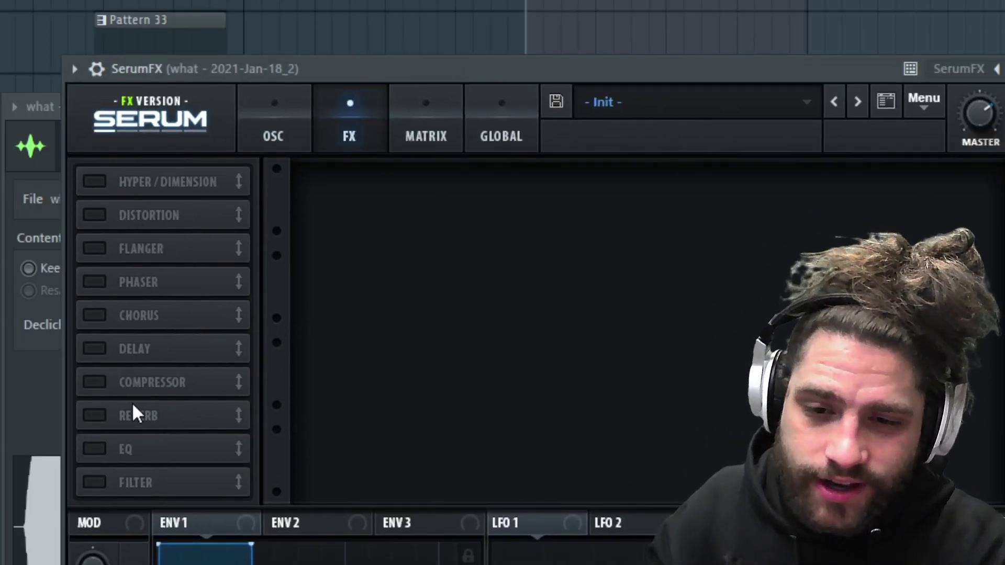
click(94, 482)
click(449, 199)
mouse_move(460, 299)
click(587, 3)
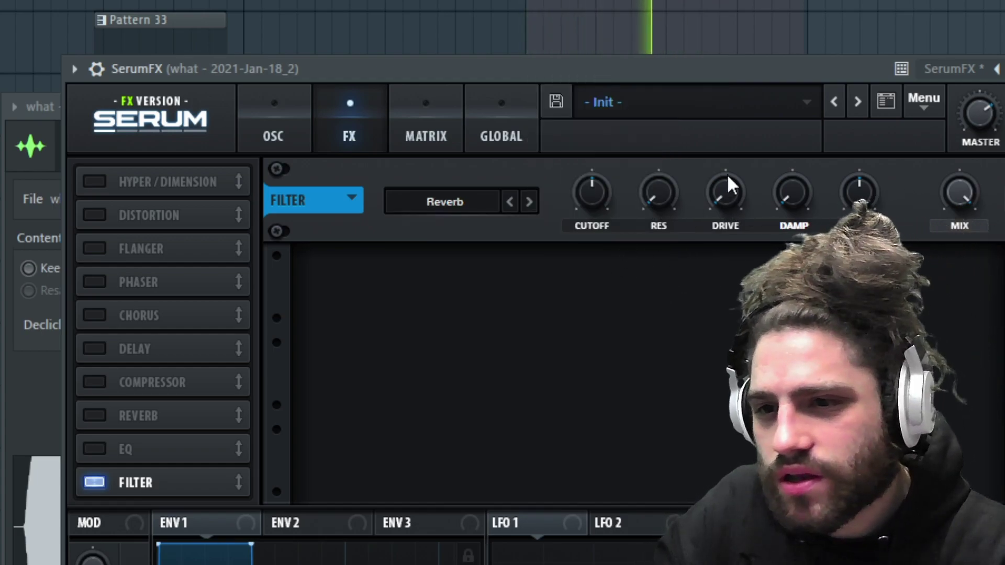
drag(654, 212, 717, 100)
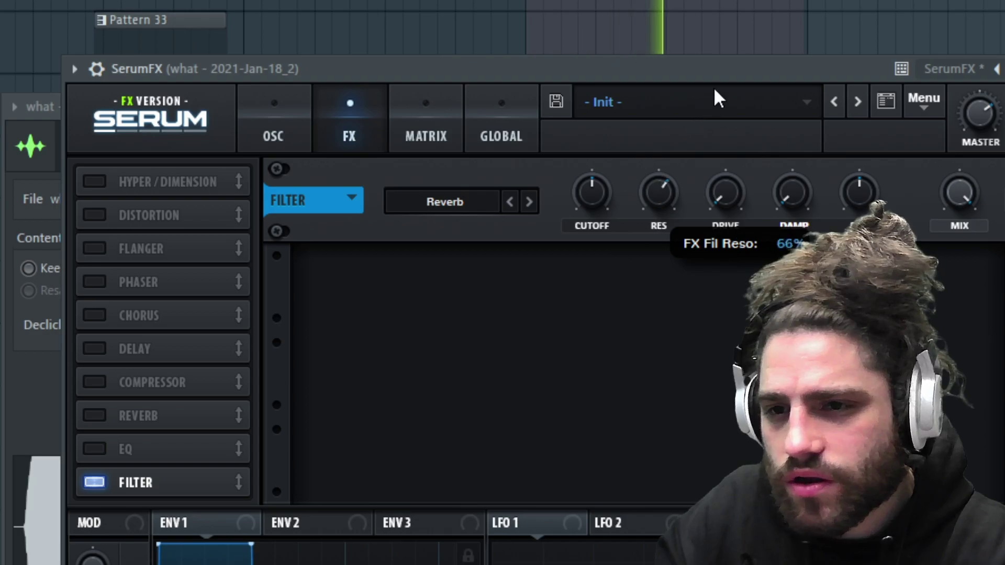
Step: Try the SerumFX filter with different cutoffs and types, settling on Flg H6+ with a slightly raised cutoff
drag(597, 222, 589, 259)
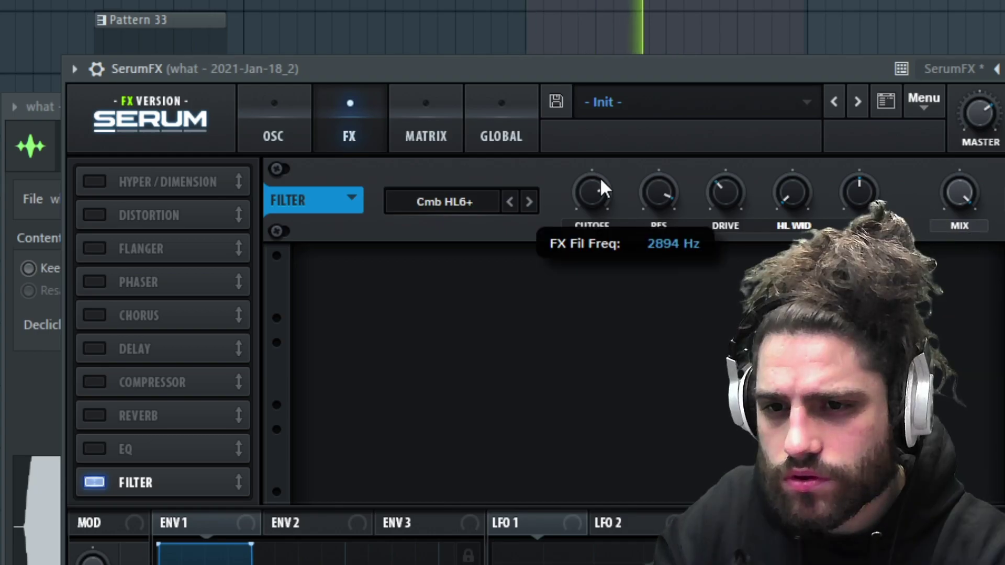
mouse_move(601, 188)
mouse_down()
mouse_move(610, 150)
mouse_move(606, 201)
mouse_up()
click(529, 202)
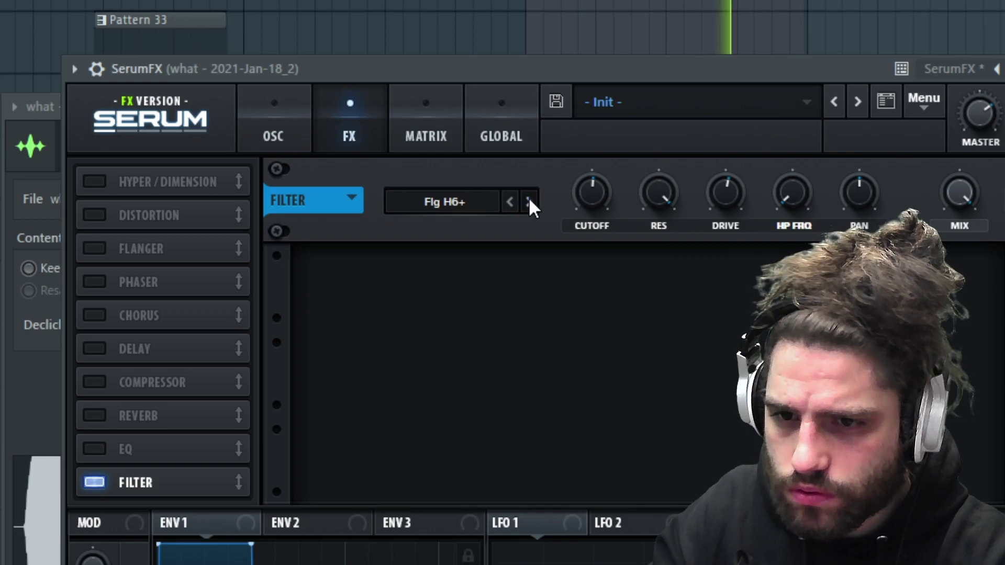
click(529, 201)
mouse_move(596, 204)
mouse_down()
mouse_move(593, 241)
mouse_move(605, 193)
mouse_up()
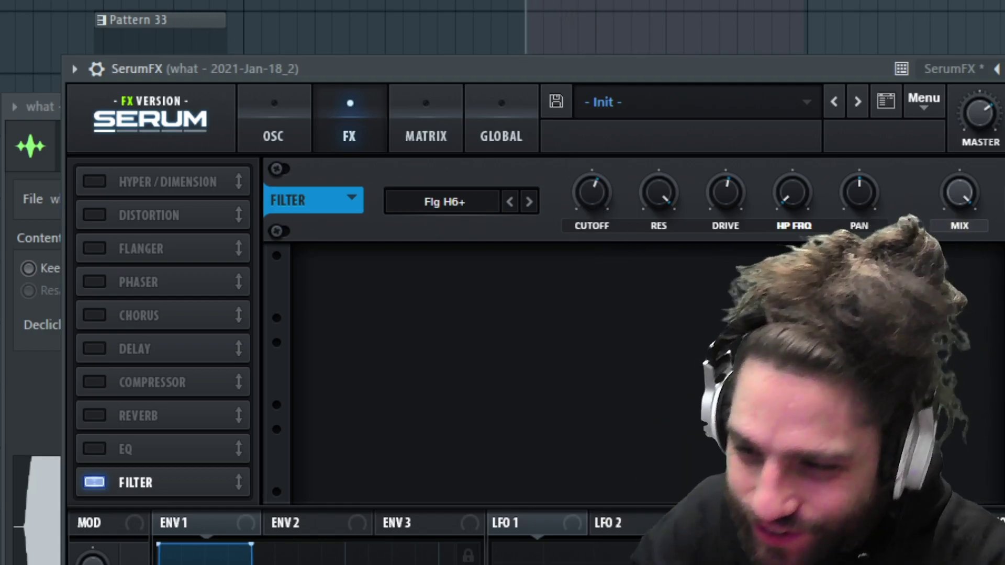
Step: Record the filtered bass in Edison and align the start of the what 3 - 2021-Jan-19_3 clip with the what - 2021-Jan-18_2 clip
key(ctrl+e)
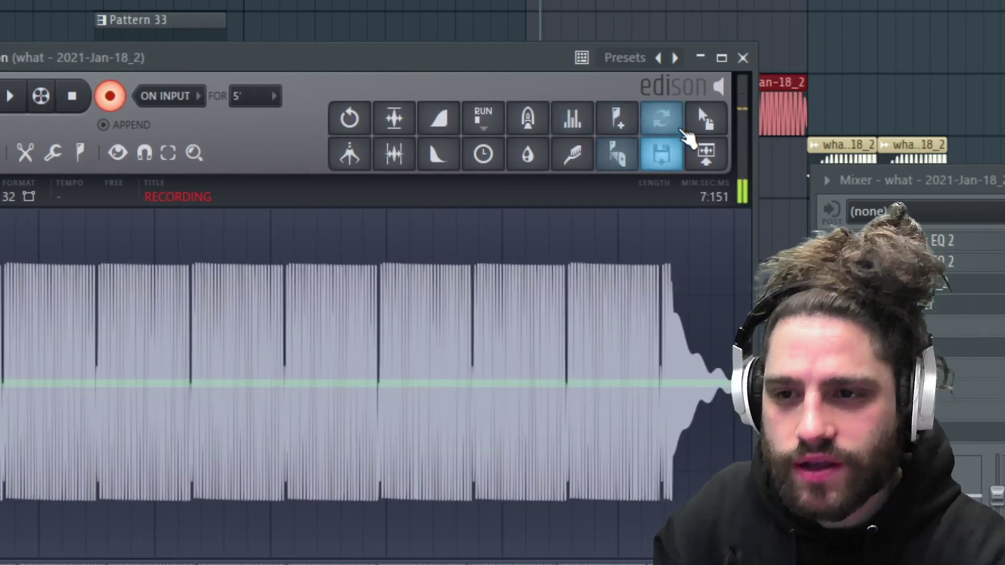
click(743, 57)
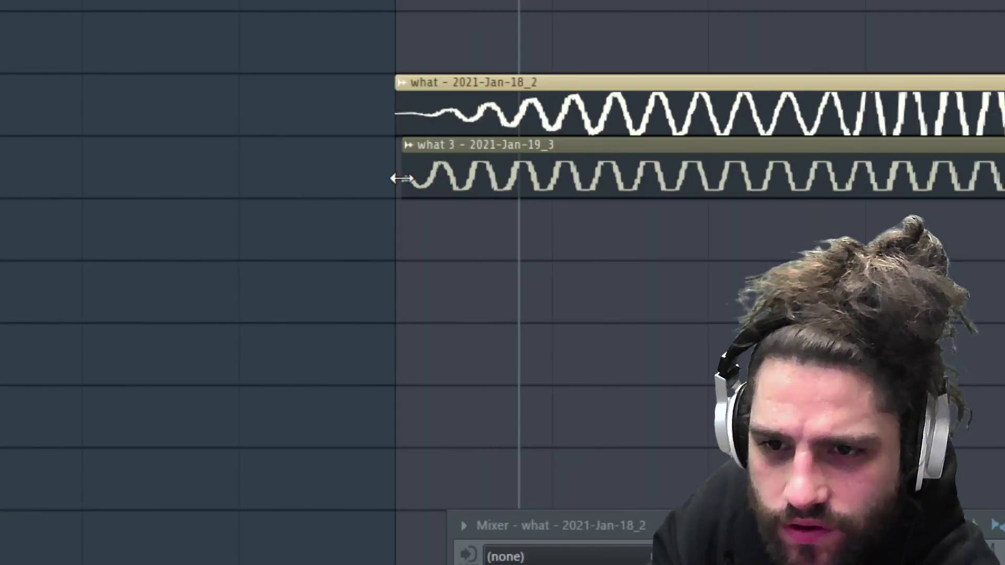
drag(401, 179, 391, 178)
scroll(392, 178, down, 4)
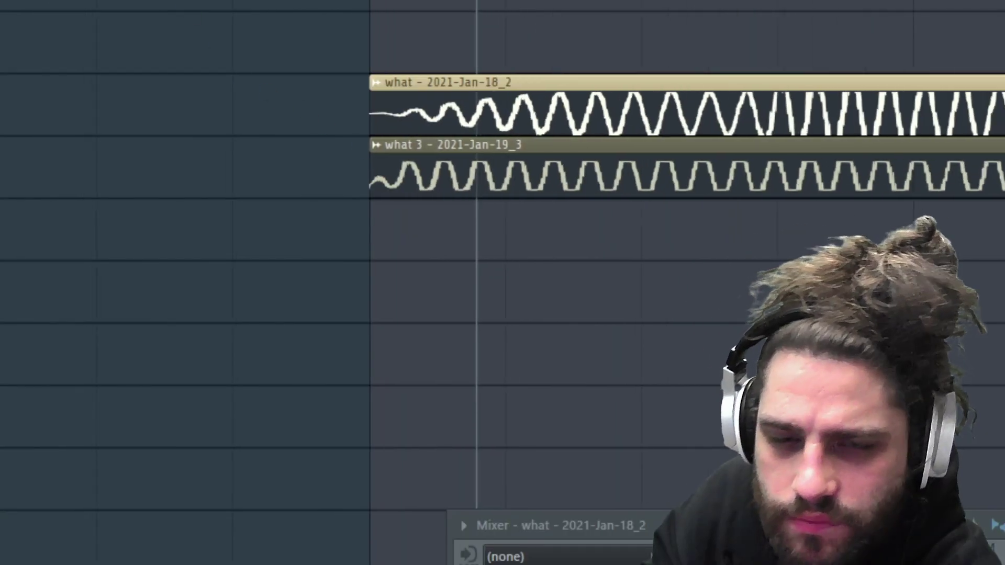
Step: Cut the low end of the what 3 - 2021-Jan-19_3 track with a Parametric EQ 2 high-pass band at about 747 Hz during playback
key(space)
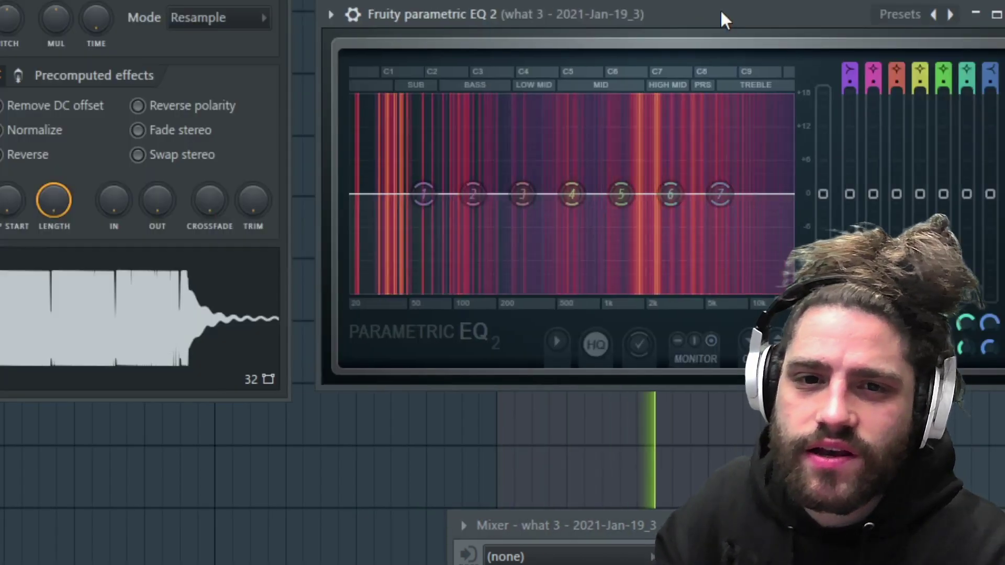
drag(720, 20, 640, 127)
drag(343, 301, 516, 352)
mouse_move(766, 188)
mouse_down()
mouse_move(766, 178)
mouse_move(766, 191)
mouse_up()
key(space)
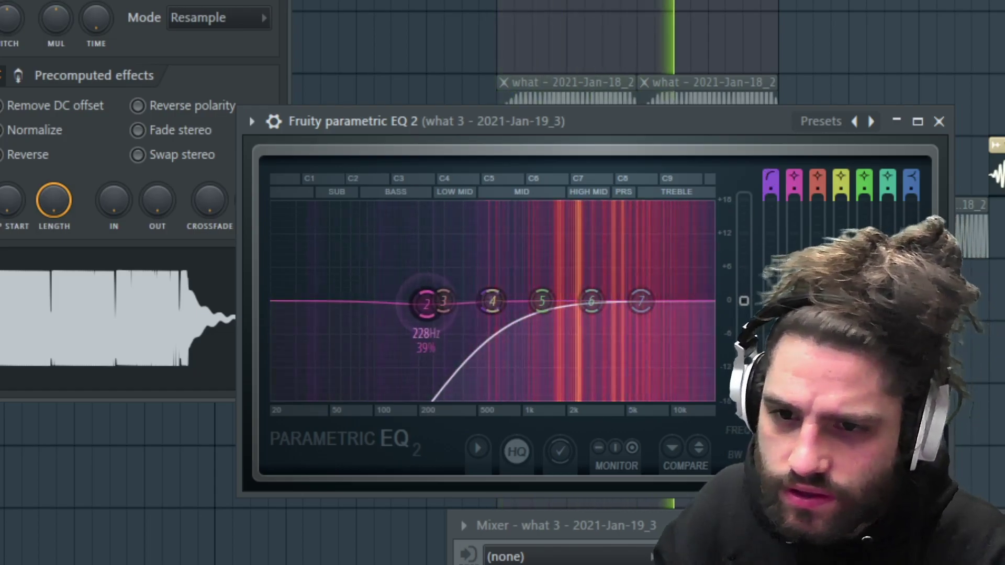
mouse_move(492, 301)
mouse_down()
mouse_move(469, 299)
mouse_move(502, 301)
mouse_up()
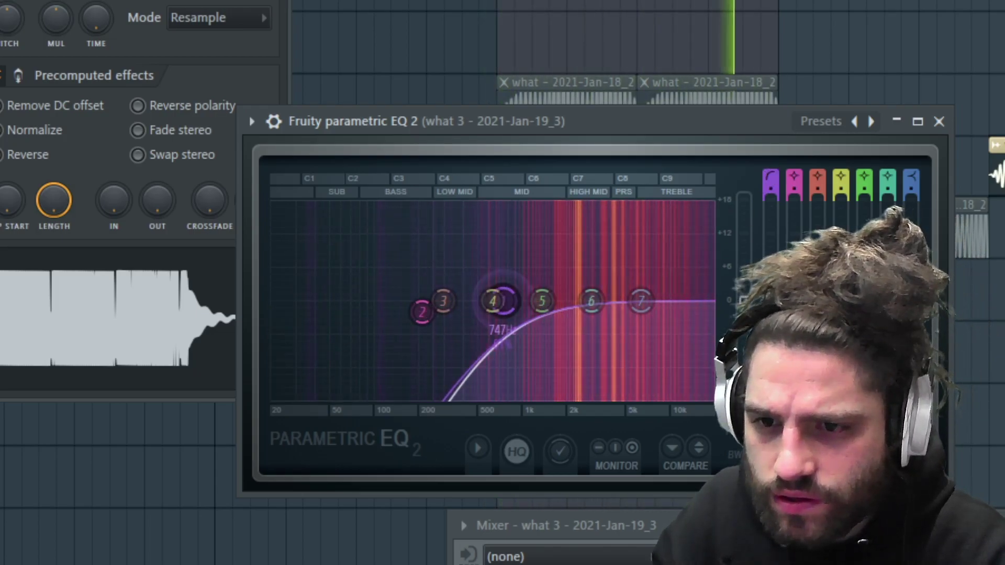
drag(693, 304, 618, 396)
key(Escape)
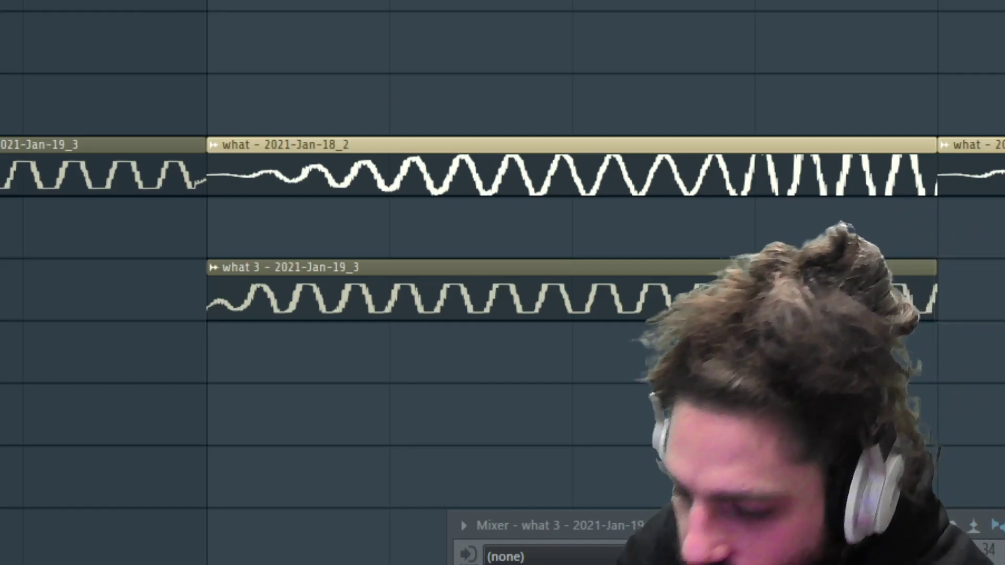
Step: Trim the silent start of the what - 2021-Jan-18_3 clip, align it with the first what - 2021-Jan-18_2 clip and play them
scroll(341, 26, down, 4)
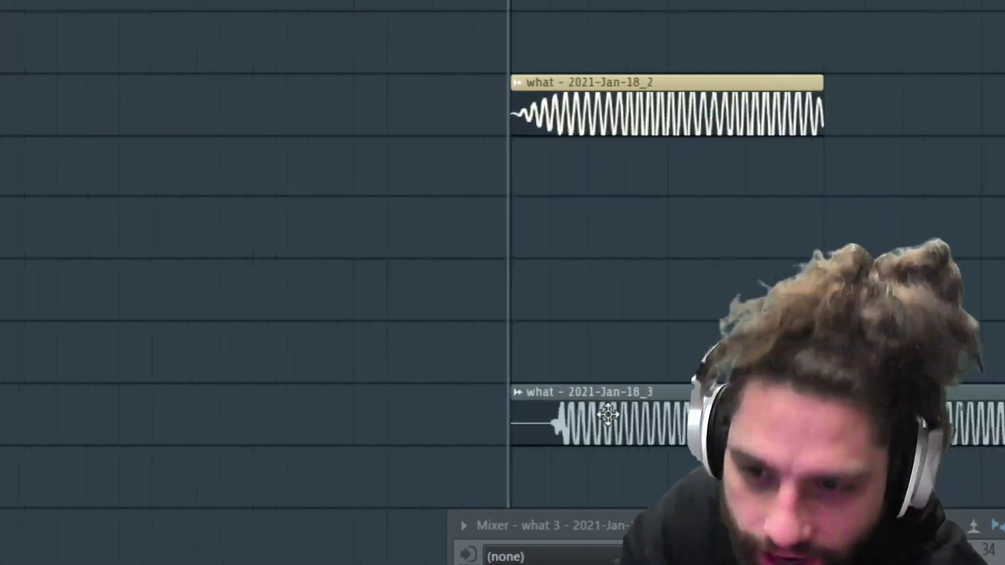
scroll(505, 414, up, 3)
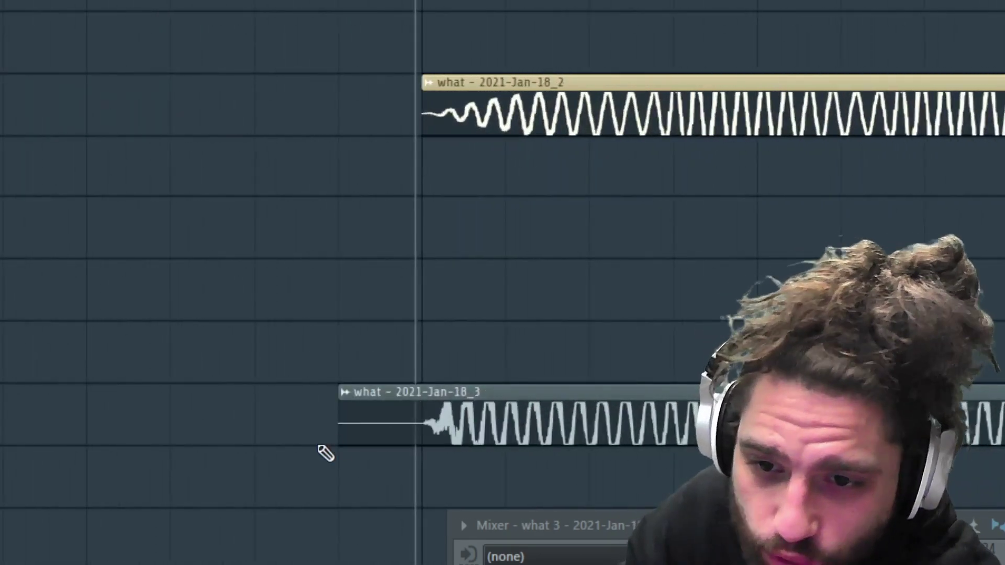
key(space)
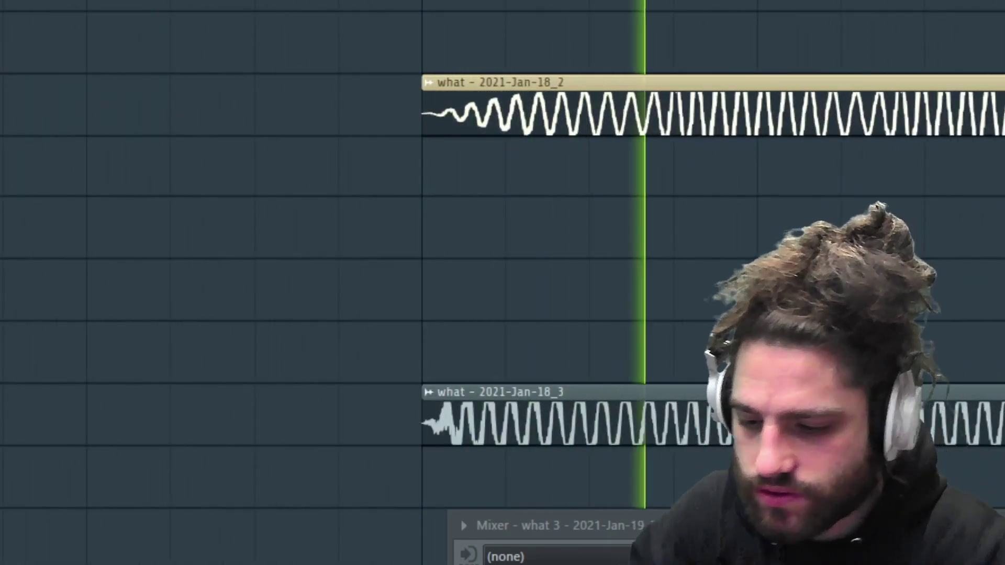
scroll(696, 390, down, 6)
key(space)
scroll(733, 390, up, 1)
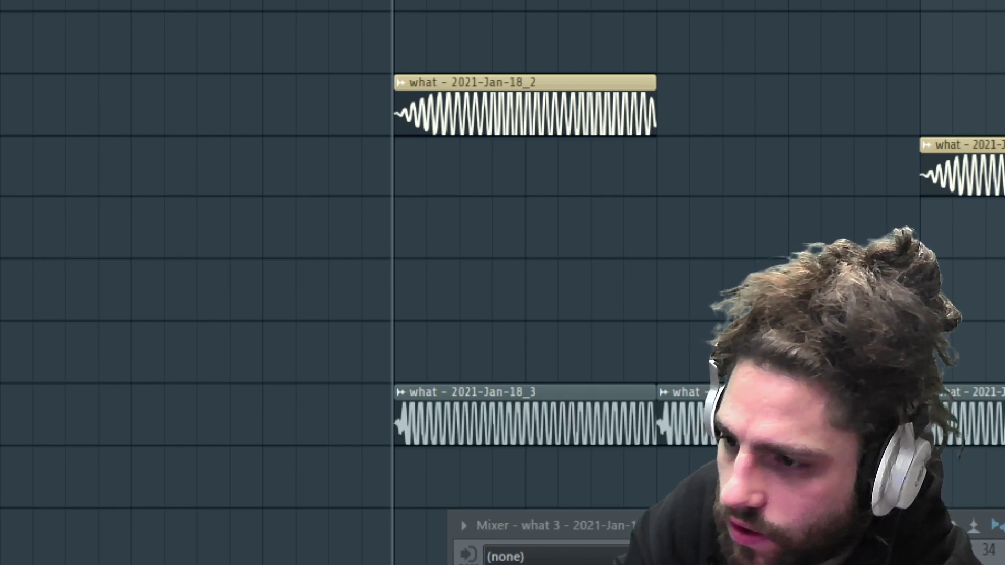
Step: Move the first what - 2021-Jan-18_2 clip down onto the same track as its shorter copies and play the arrangement
scroll(790, 56, down, 4)
drag(817, 112, 823, 194)
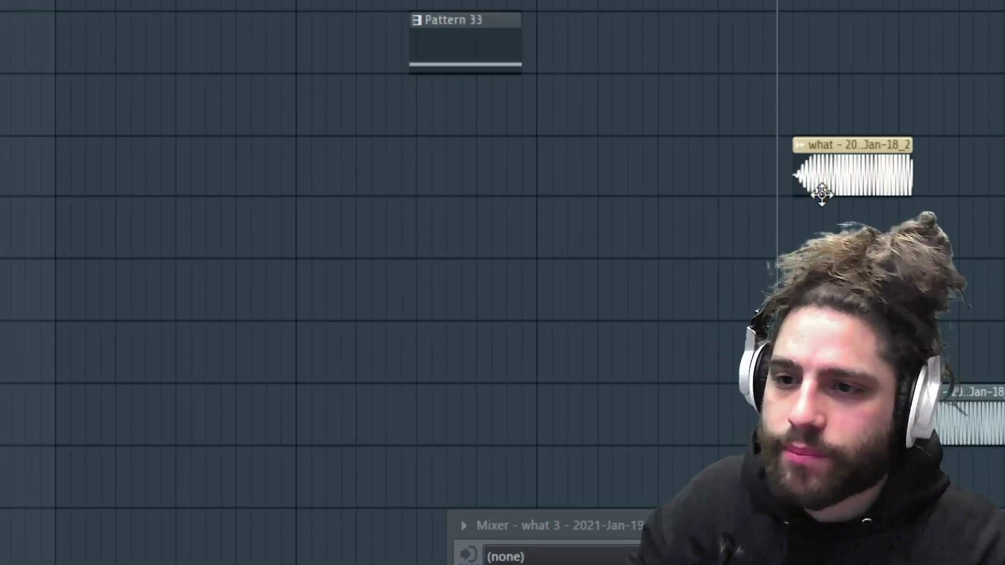
scroll(502, 254, up, 3)
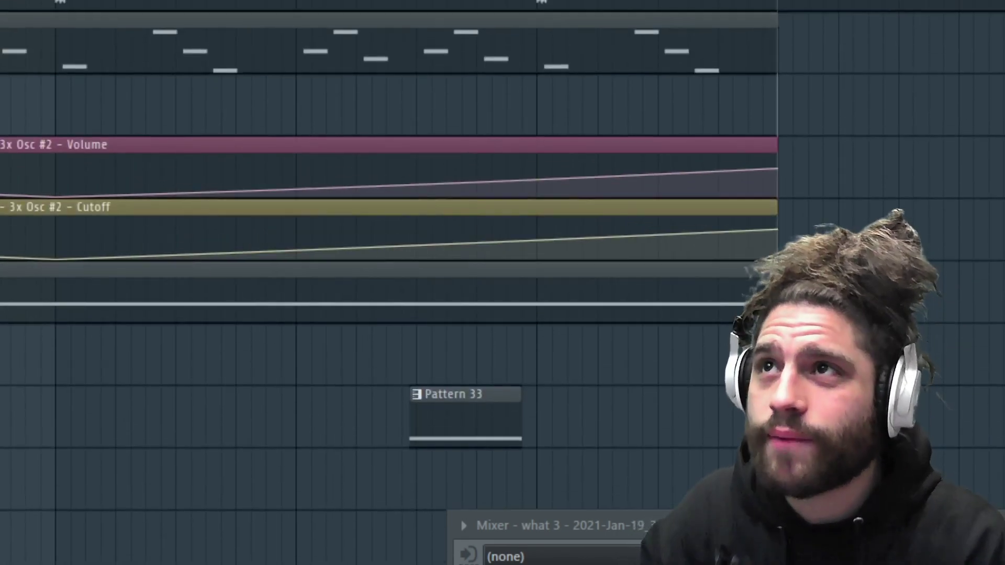
scroll(502, 254, down, 2)
scroll(502, 283, right, 8)
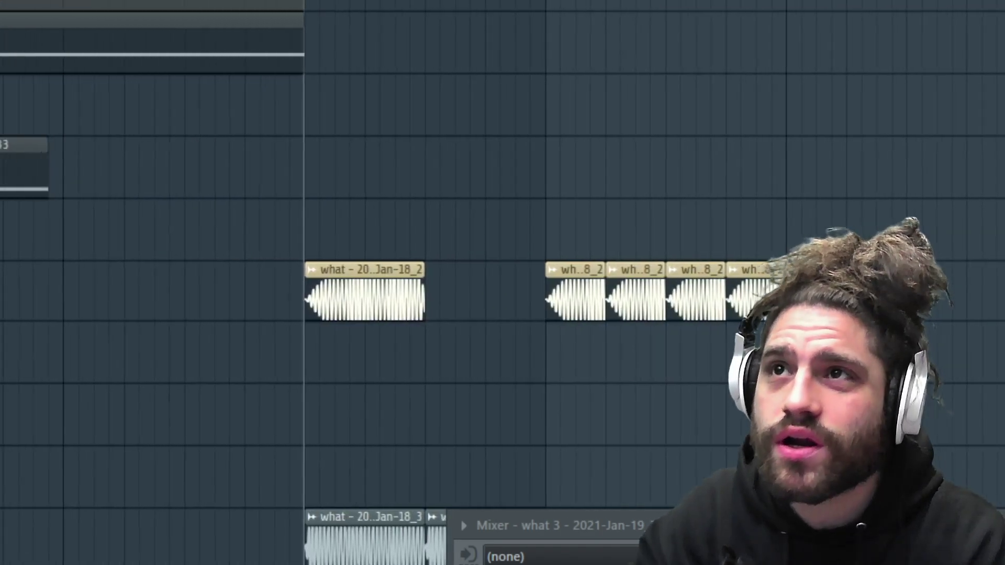
scroll(502, 283, down, 3)
key(space)
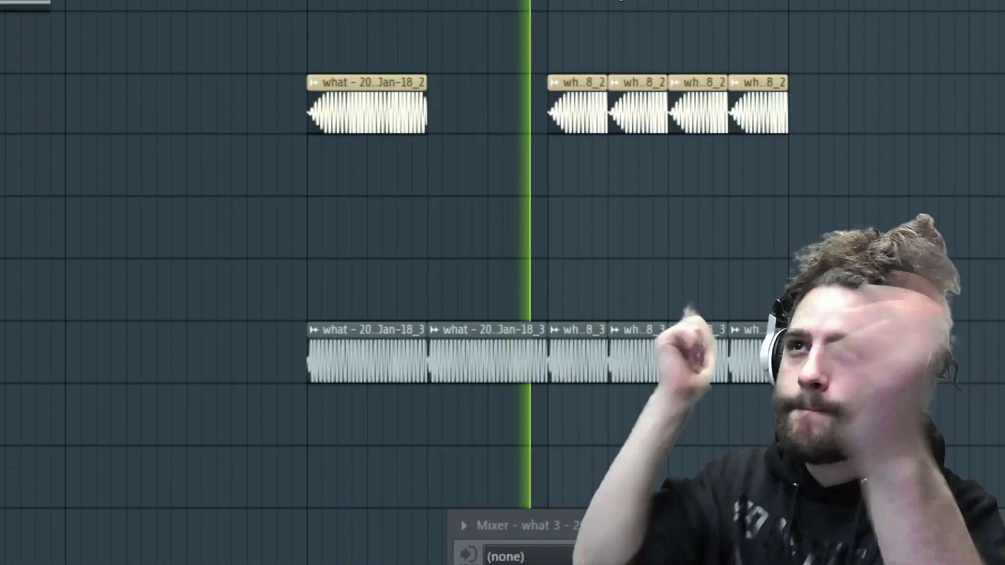
key(space)
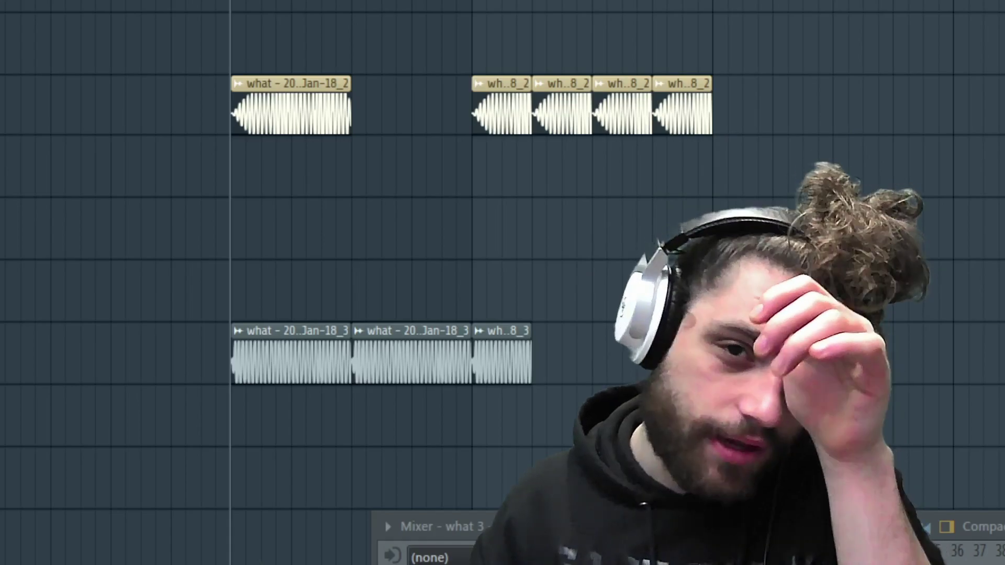